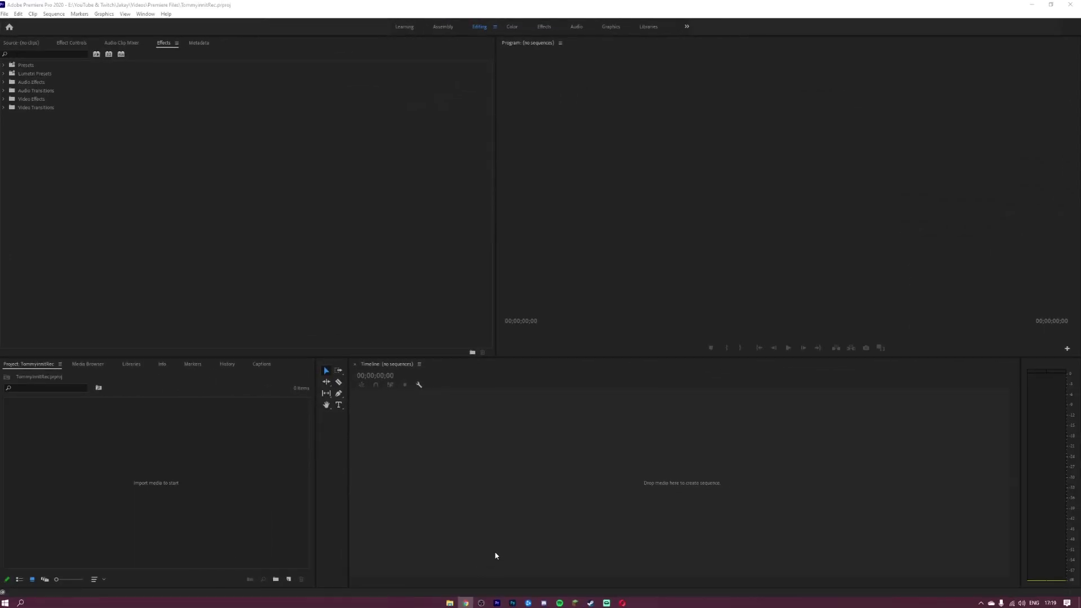
left_click(450, 603)
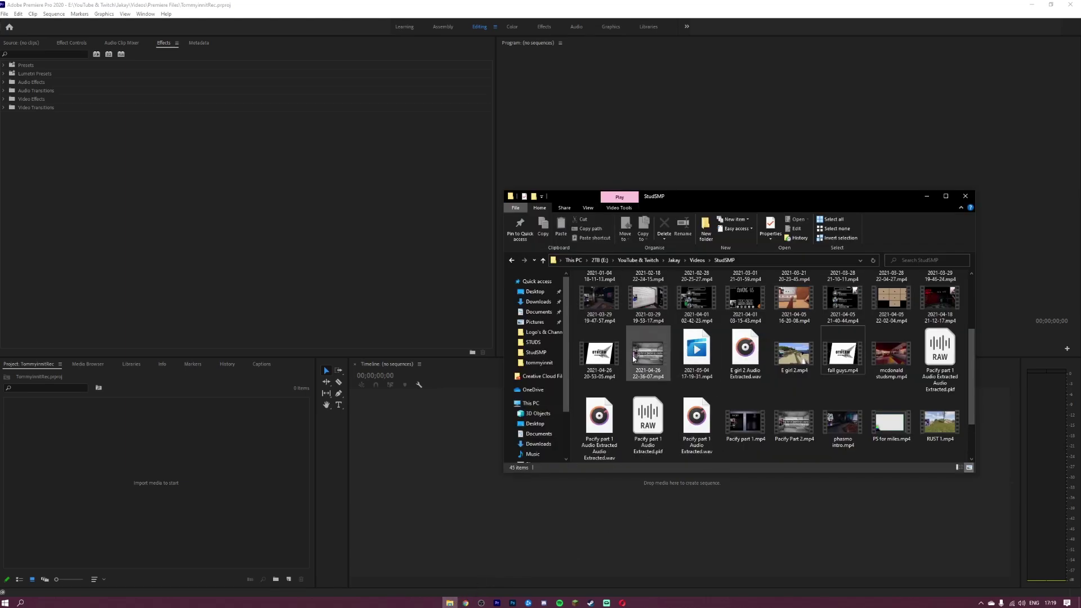
left_click_drag(642, 367, 166, 442)
double_click(56, 434)
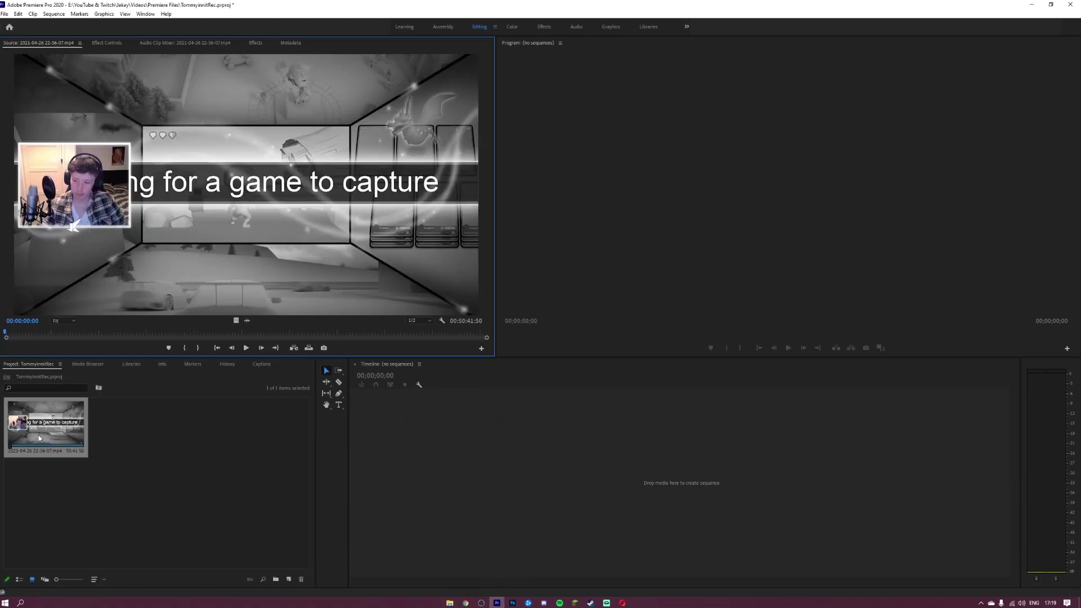
left_click_drag(101, 439, 422, 449)
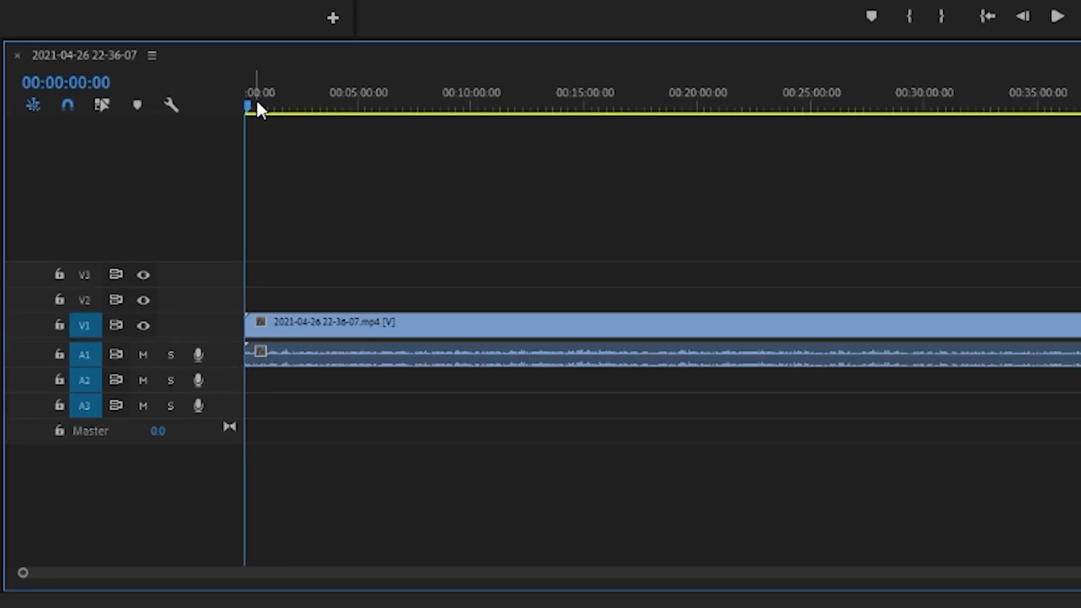
Skim and play through the footage to find the stretch to remove.
left_click_drag(453, 384, 485, 395)
left_click_drag(330, 128, 225, 159)
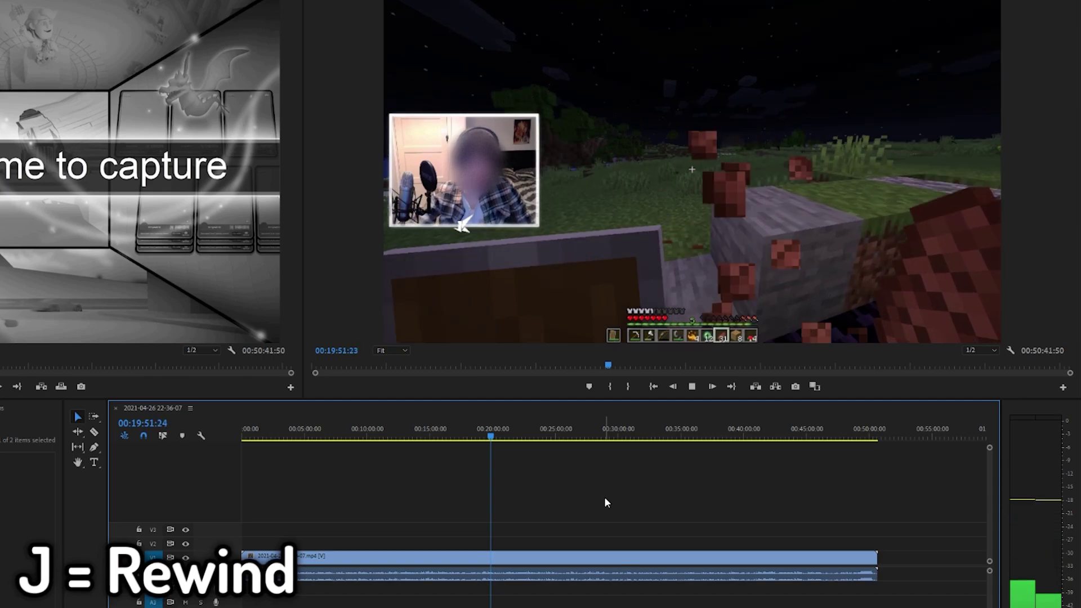
key("k")
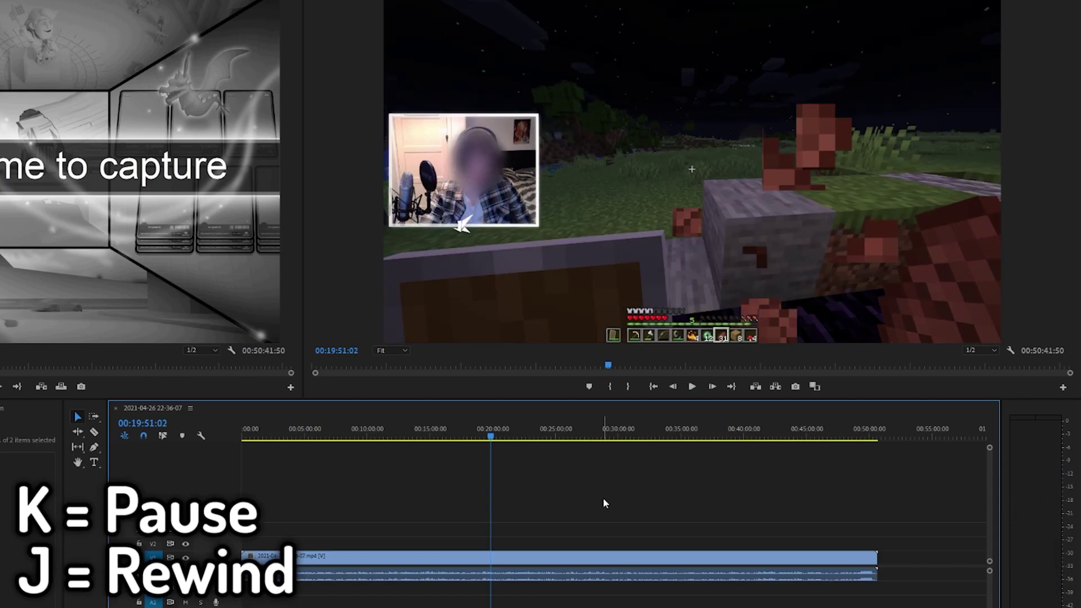
key("l")
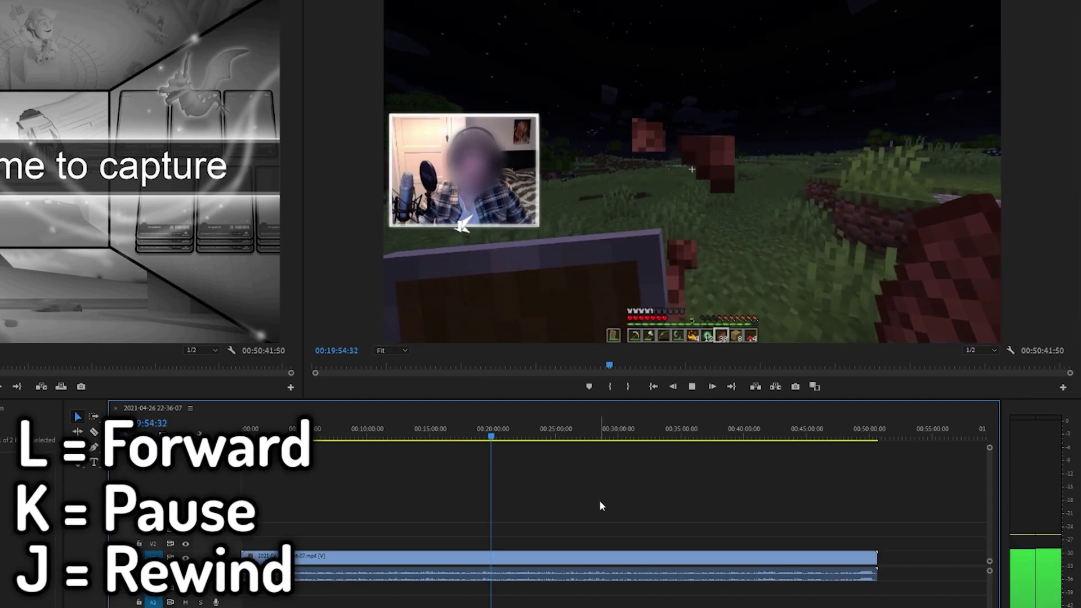
key("k")
Razor-cut the unwanted section near 00:19:55, delete it and close the gap.
key("c")
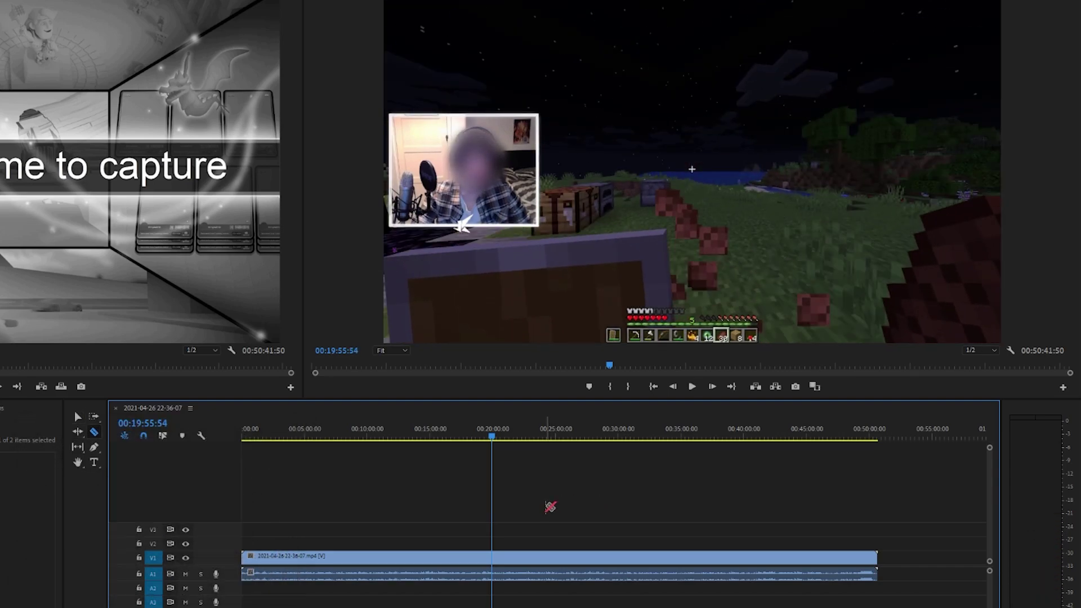
key("equal")
key("equal")
key("equal")
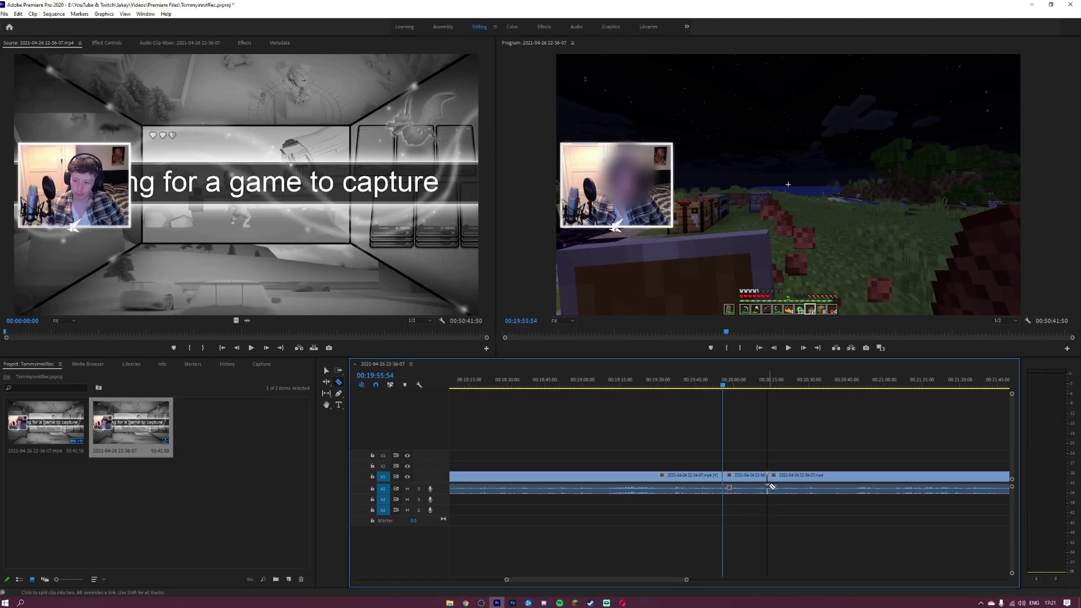
key("Delete")
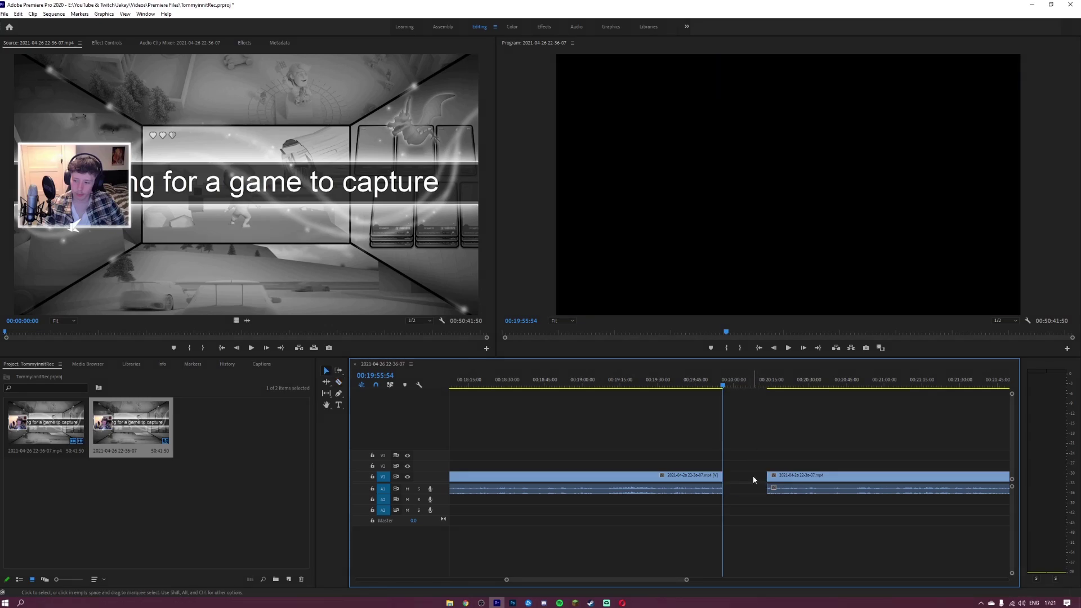
key("Delete")
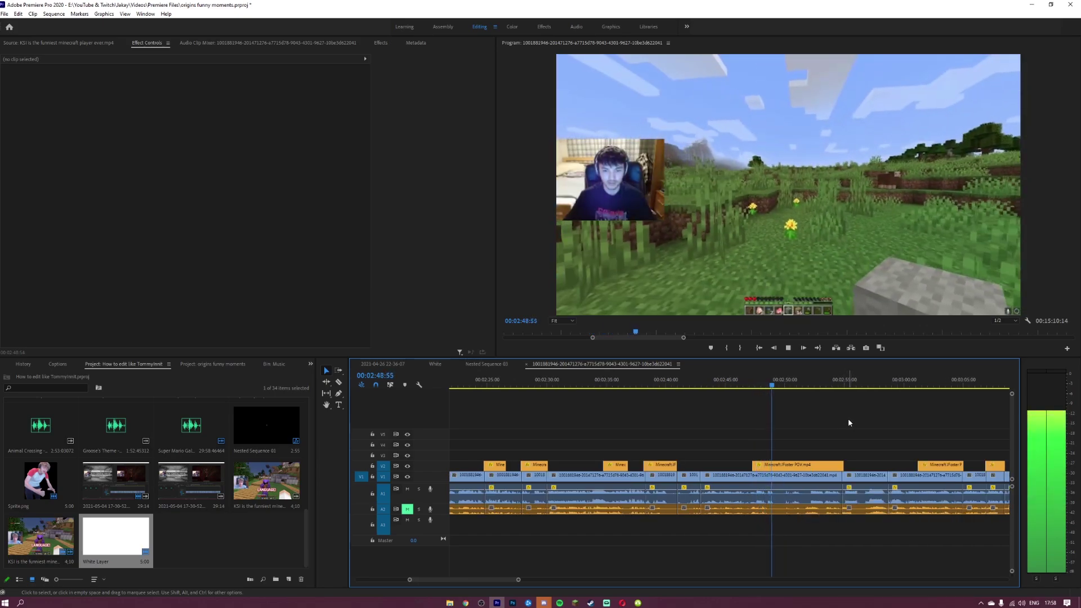
Add a white Dosis Bold 'ow what the' caption in a text box over the gameplay.
key("space")
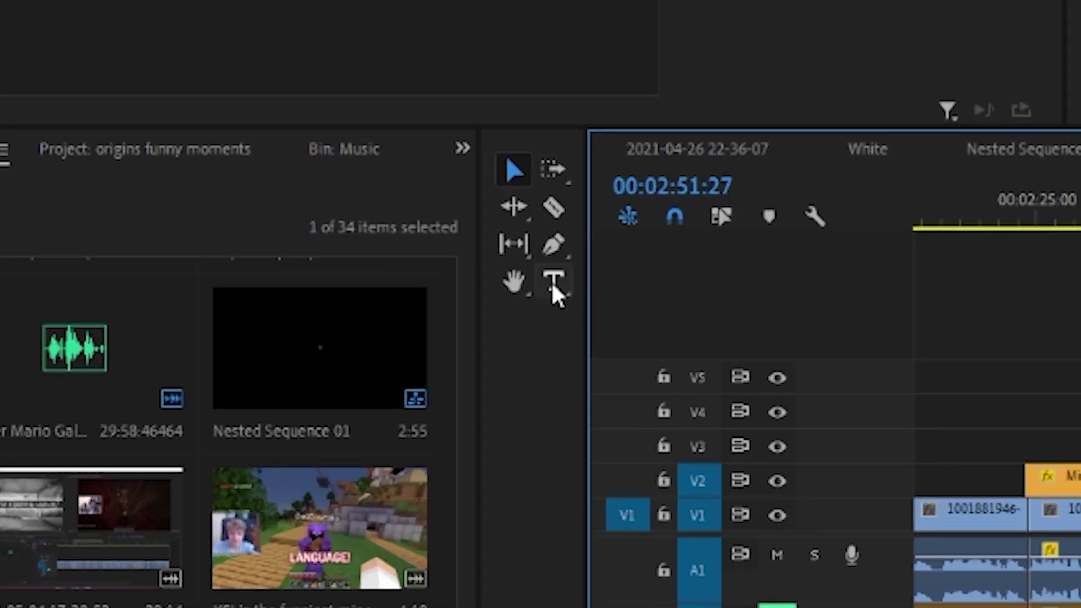
left_click(554, 281)
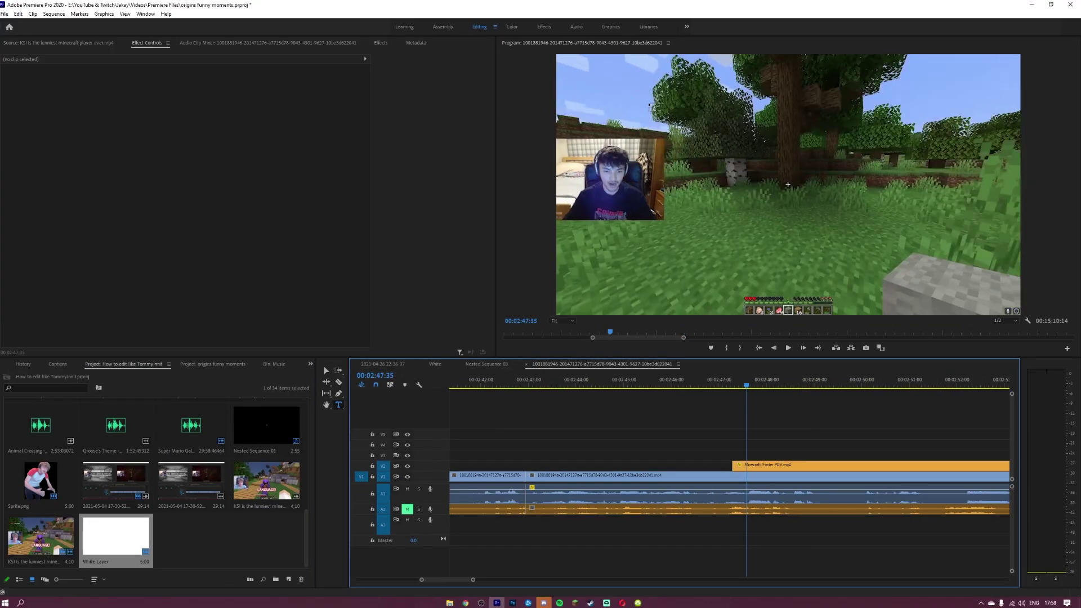
left_click_drag(609, 75, 674, 121)
left_click_drag(940, 282, 957, 284)
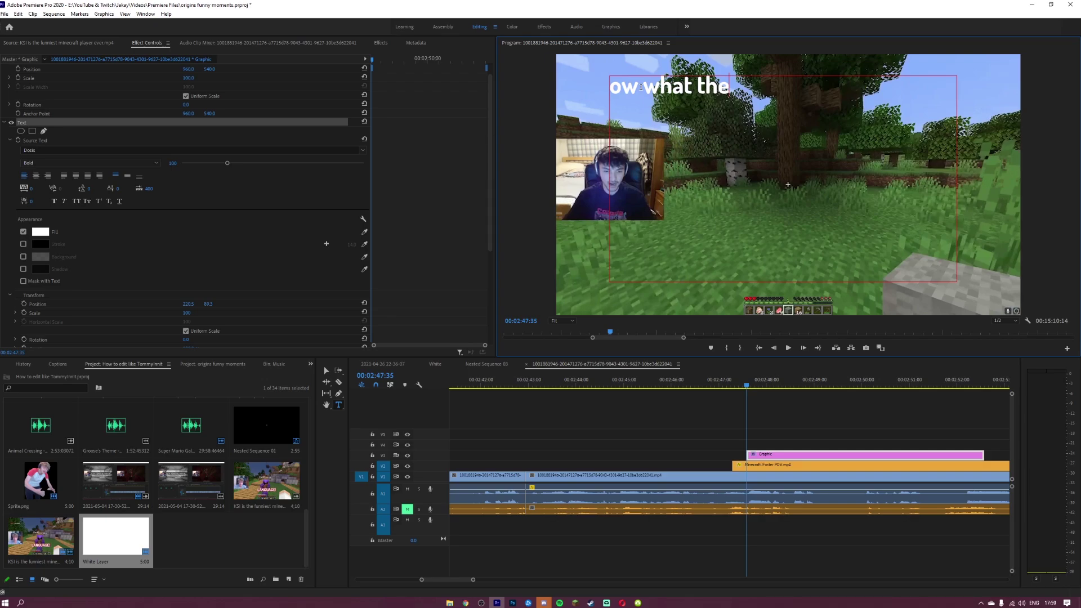
key("Escape")
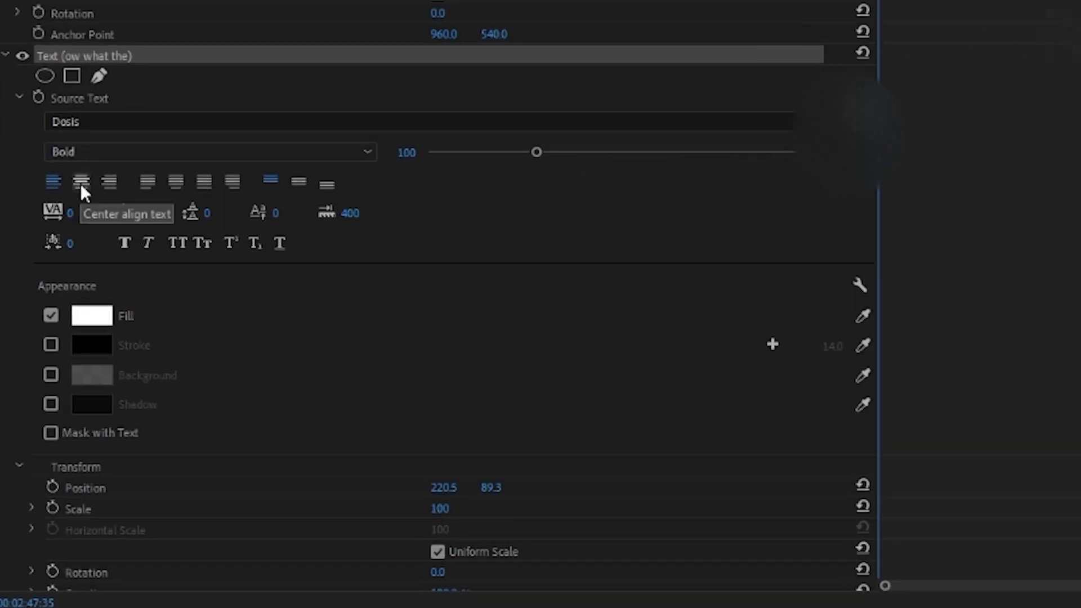
Centre-align the caption text and position it at bottom centre of the frame.
left_click(36, 176)
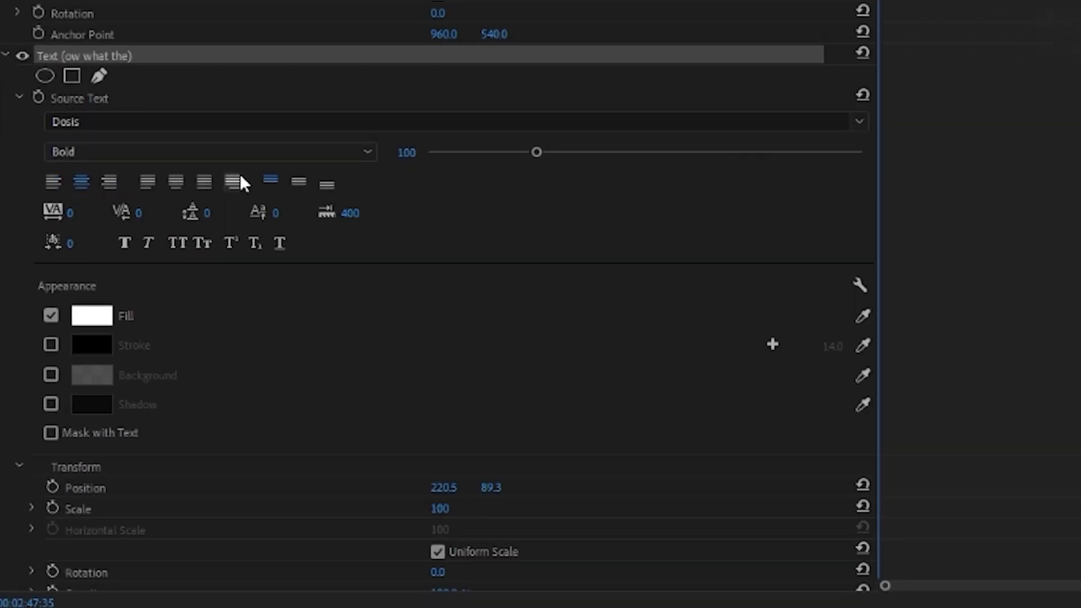
left_click(297, 181)
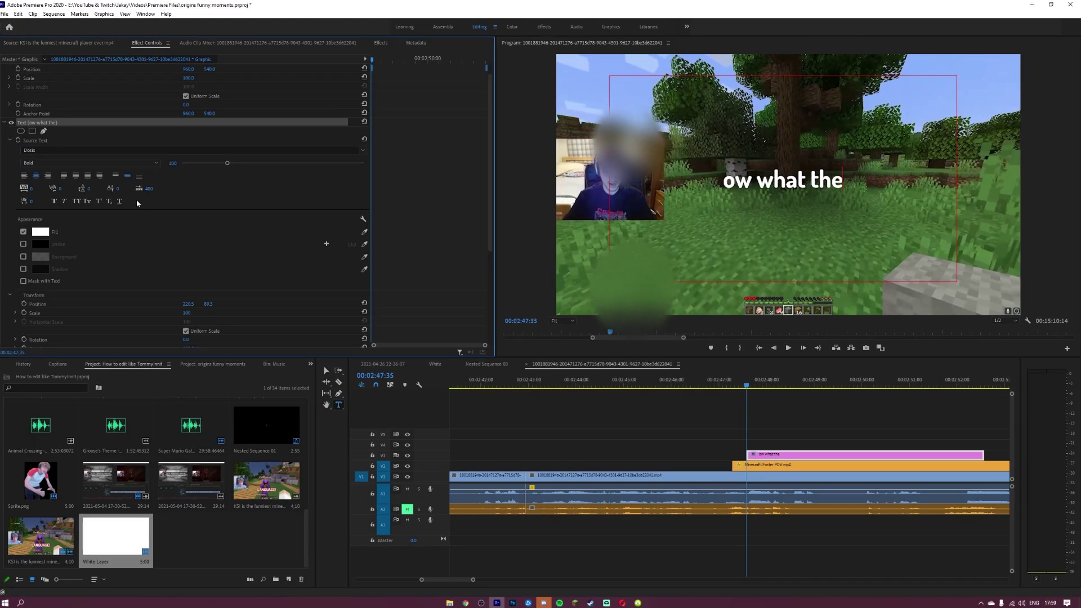
key("v")
left_click_drag(611, 78, 614, 85)
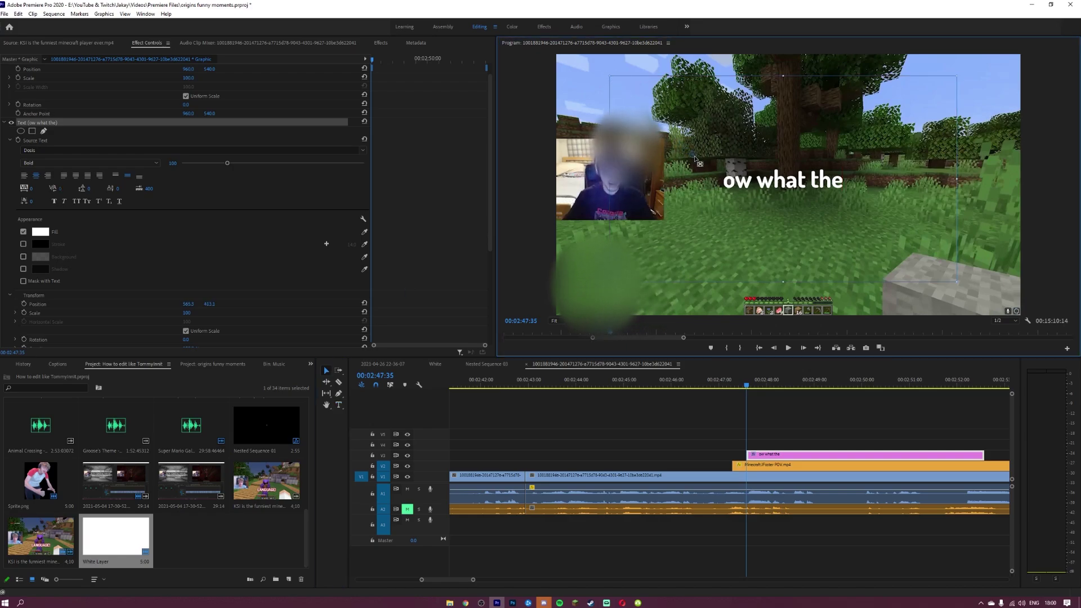
left_click_drag(718, 160, 782, 186)
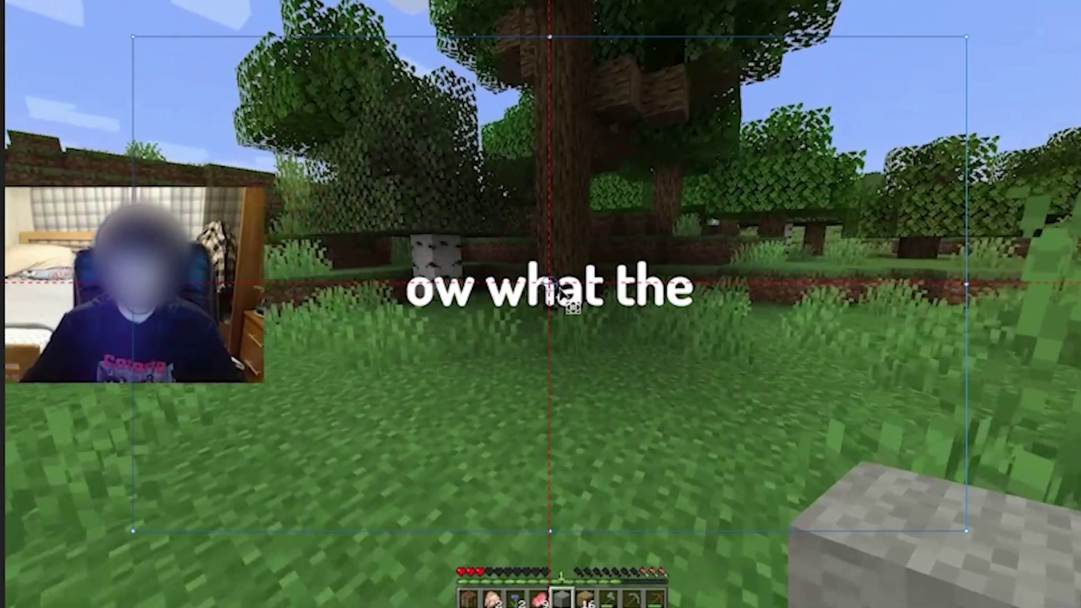
left_click_drag(562, 292, 643, 510)
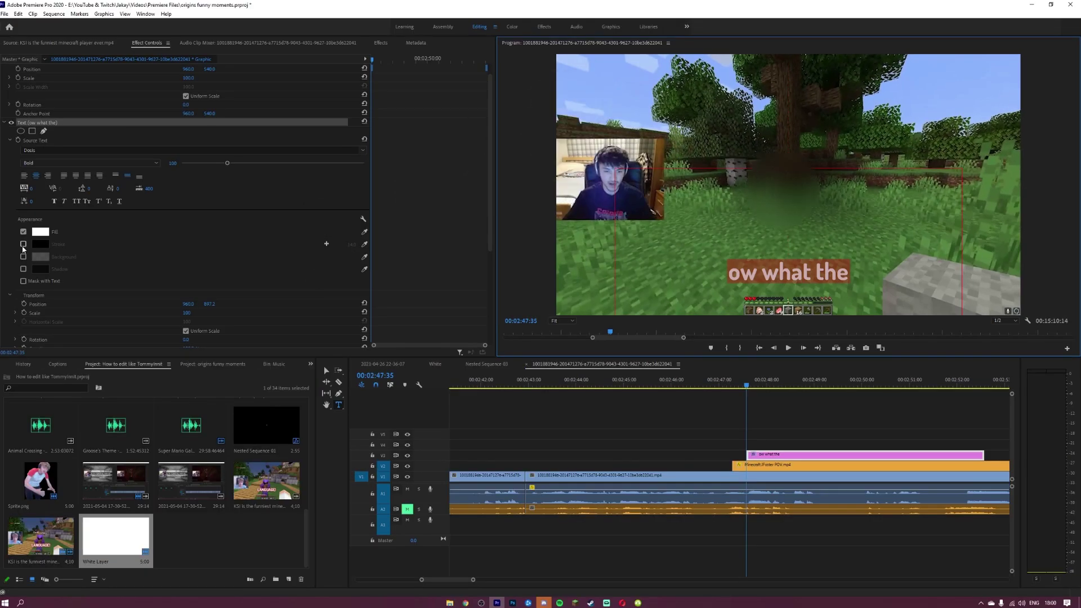
Give the caption a black stroke and start keyframing its scale.
left_click(23, 247)
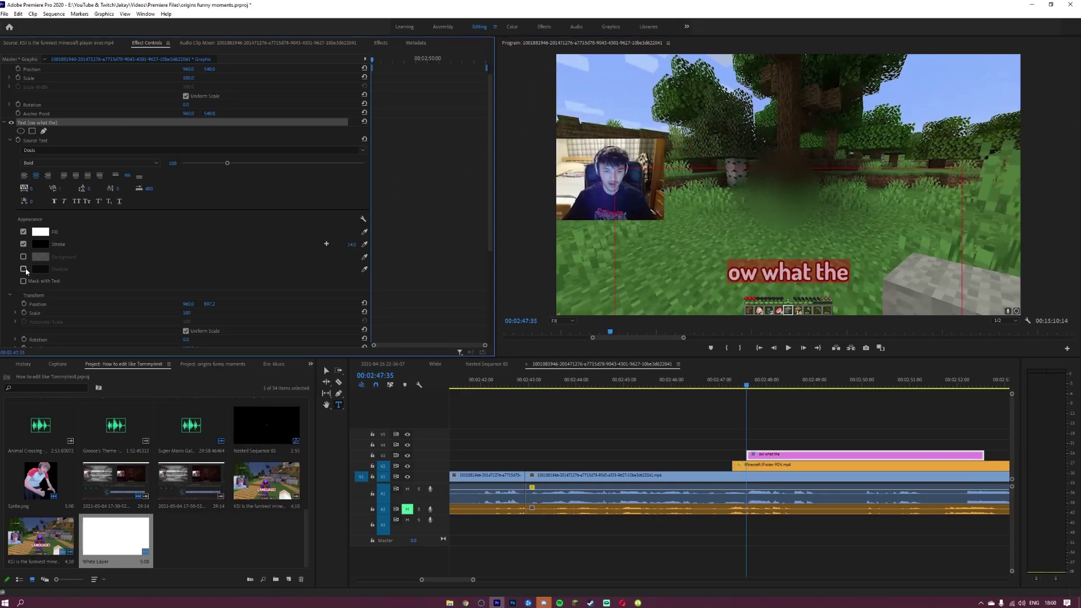
scroll(270, 236, "down", 5)
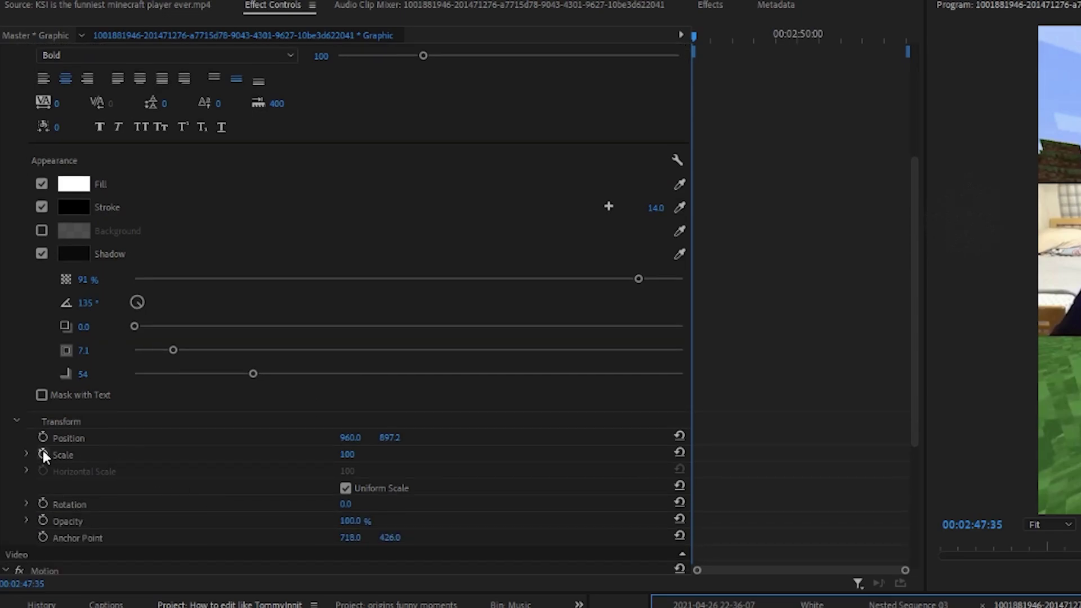
left_click(43, 452)
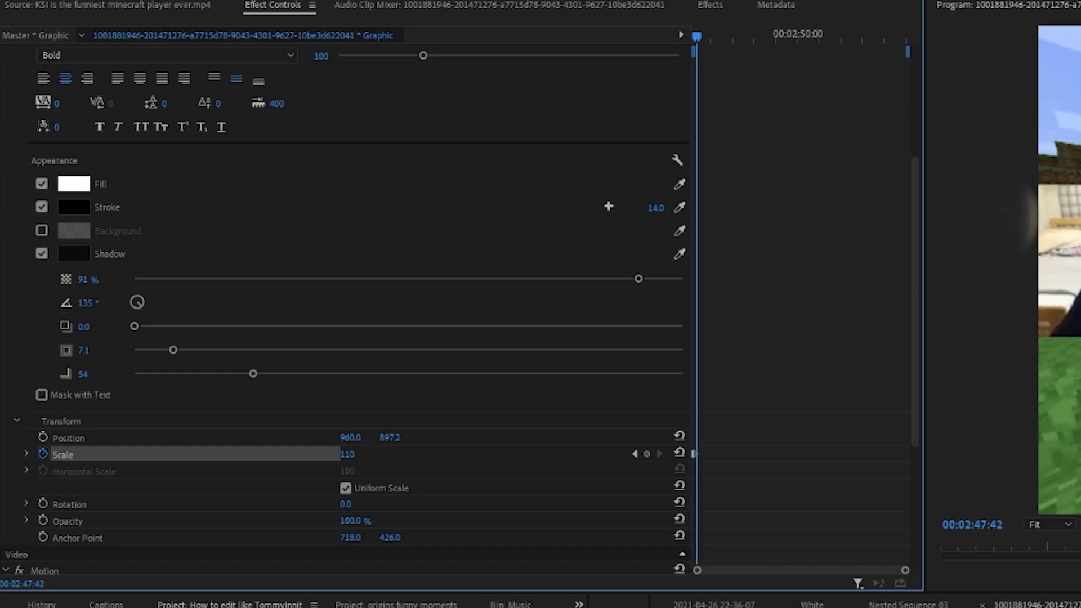
Set the caption's Scale keyframe to 105 and pause playback.
left_click(361, 452)
type("105")
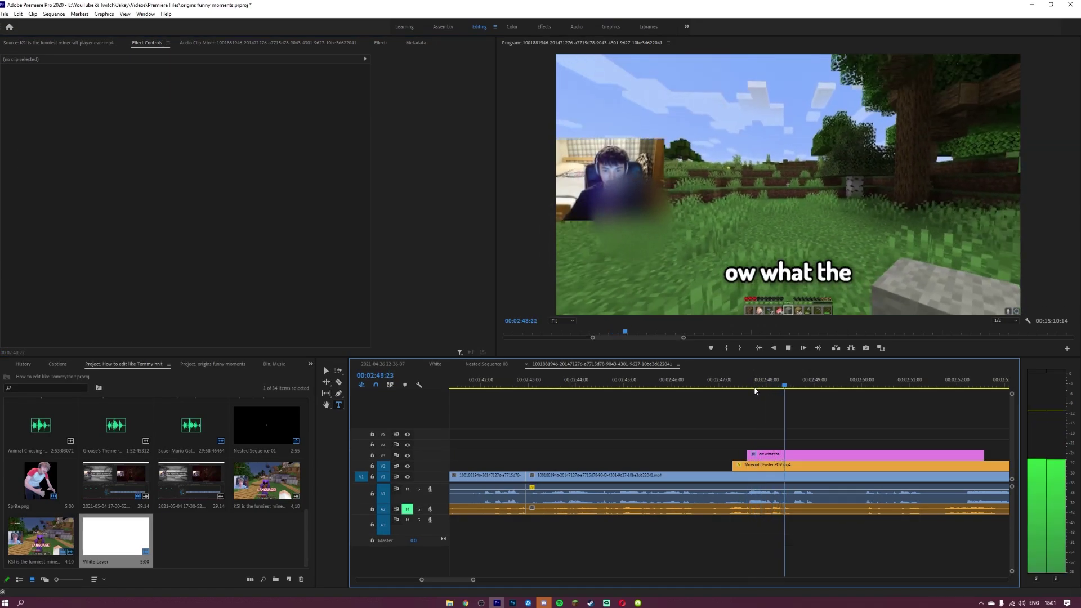
key("space")
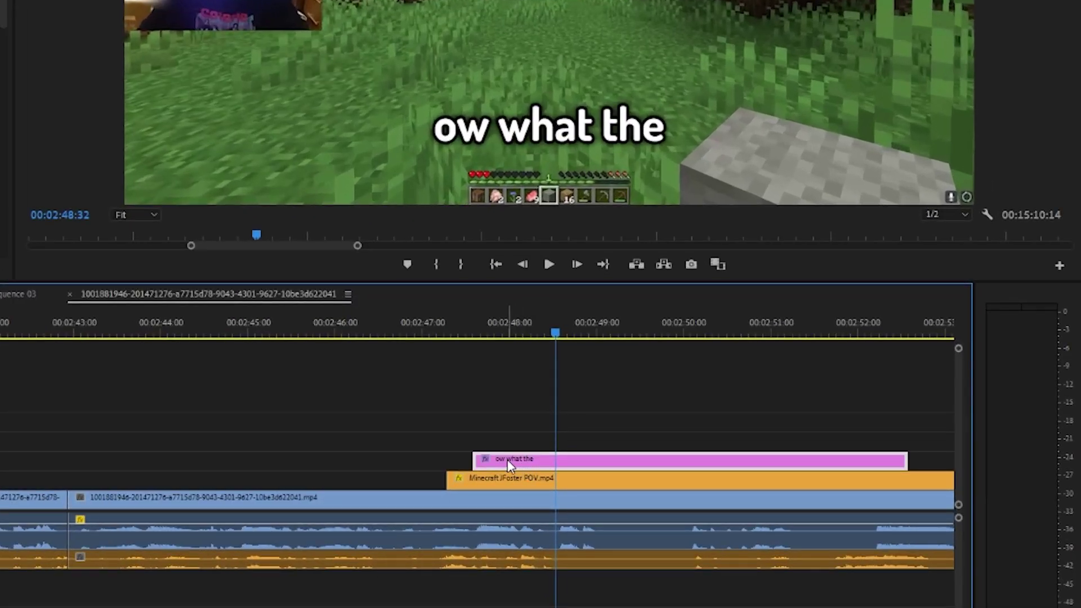
Duplicate the caption to the playhead and retype it as 'frick ahah no swearing here'.
left_click_drag(508, 465, 593, 469)
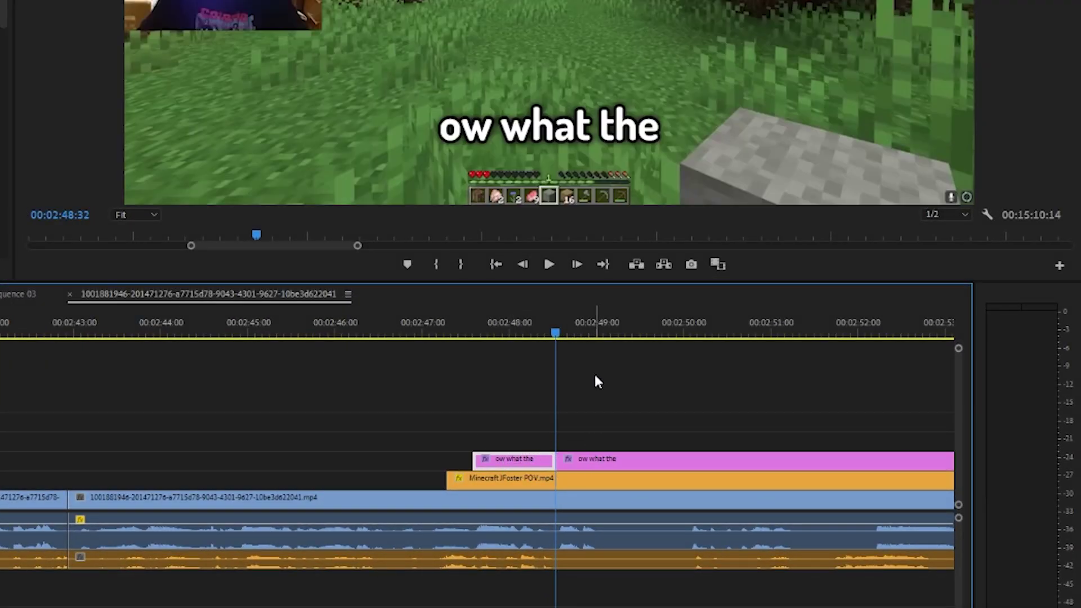
key("shift+Right")
key("shift+Right")
key("shift+Right")
double_click(602, 135)
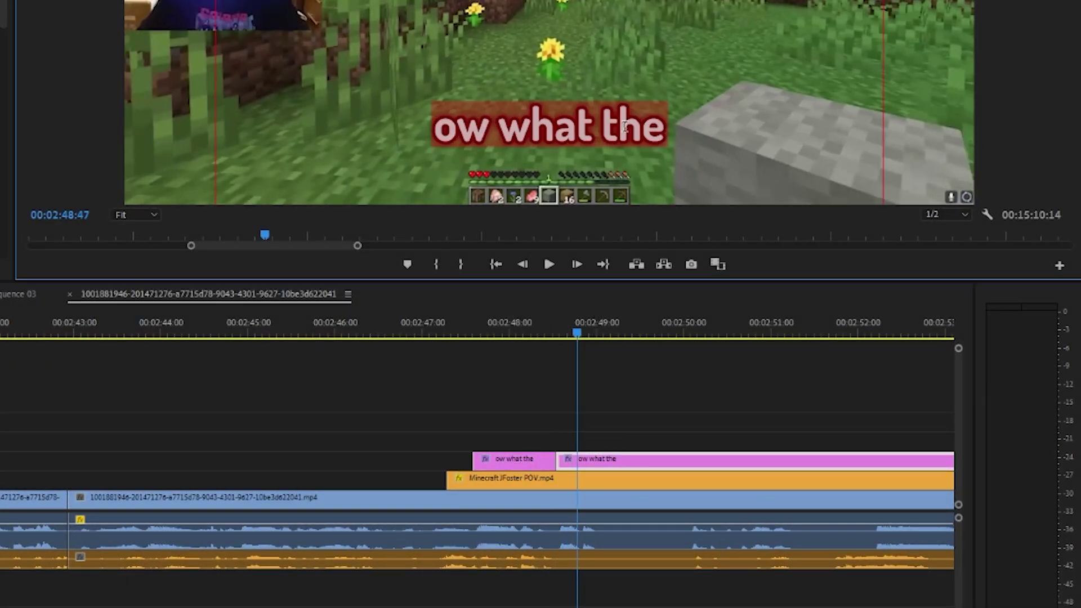
type("frick ahah no sweari")
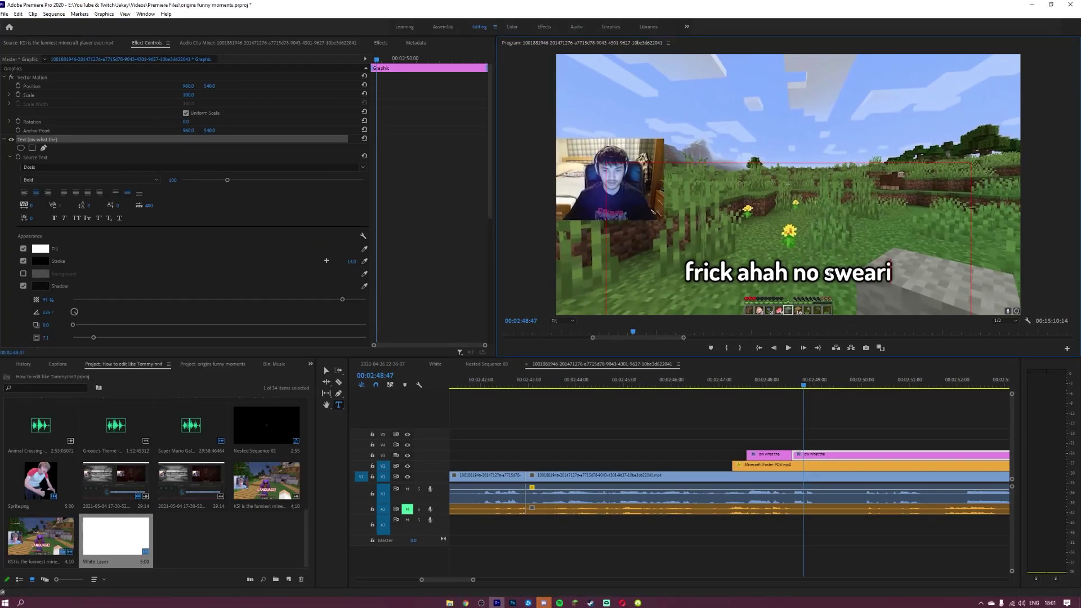
type("ng here")
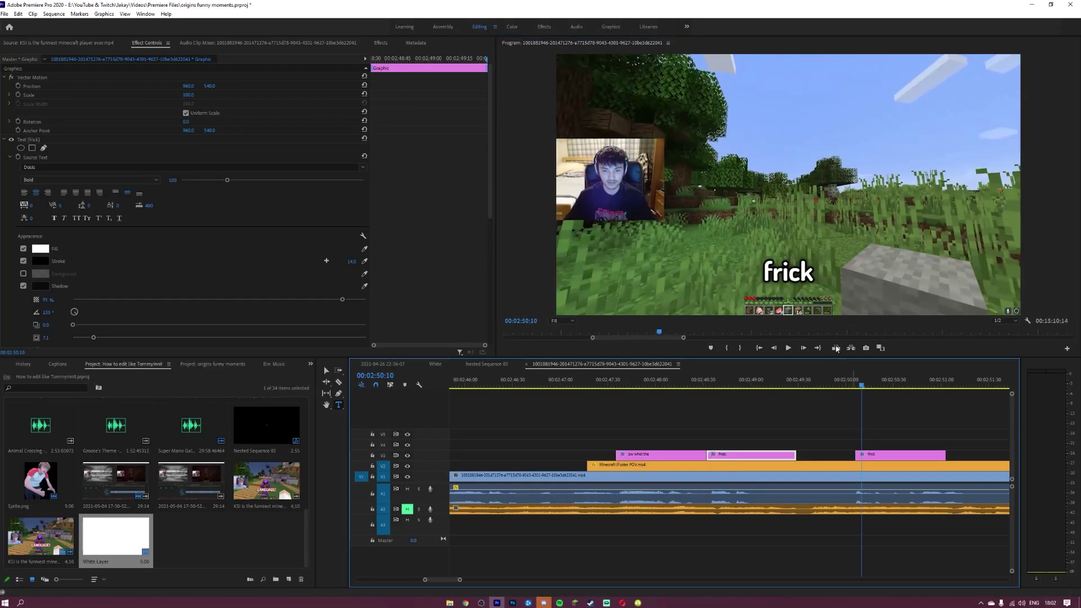
double_click(781, 270)
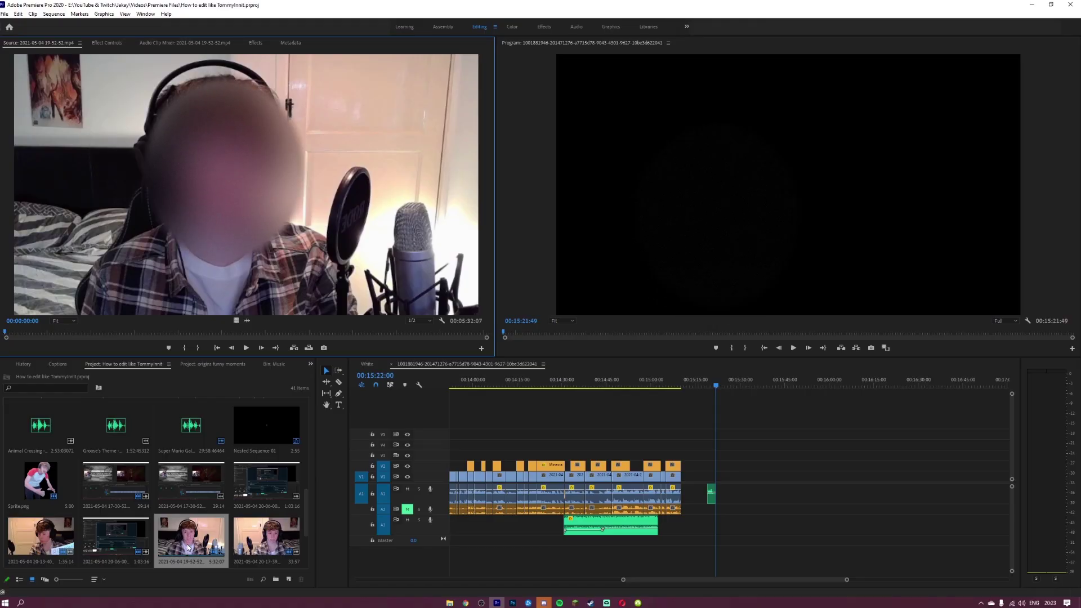
Place the facecam clip at 00:15:30, split it, and shift the White sequence's later clips right.
left_click_drag(188, 548, 732, 483)
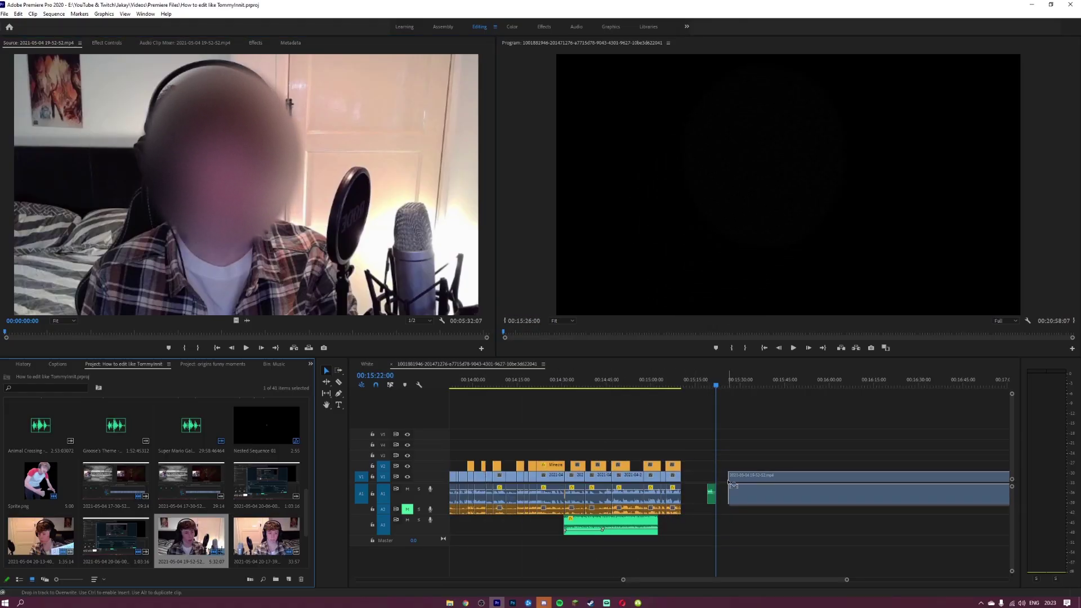
left_click_drag(741, 383, 961, 424)
key("ctrl+k")
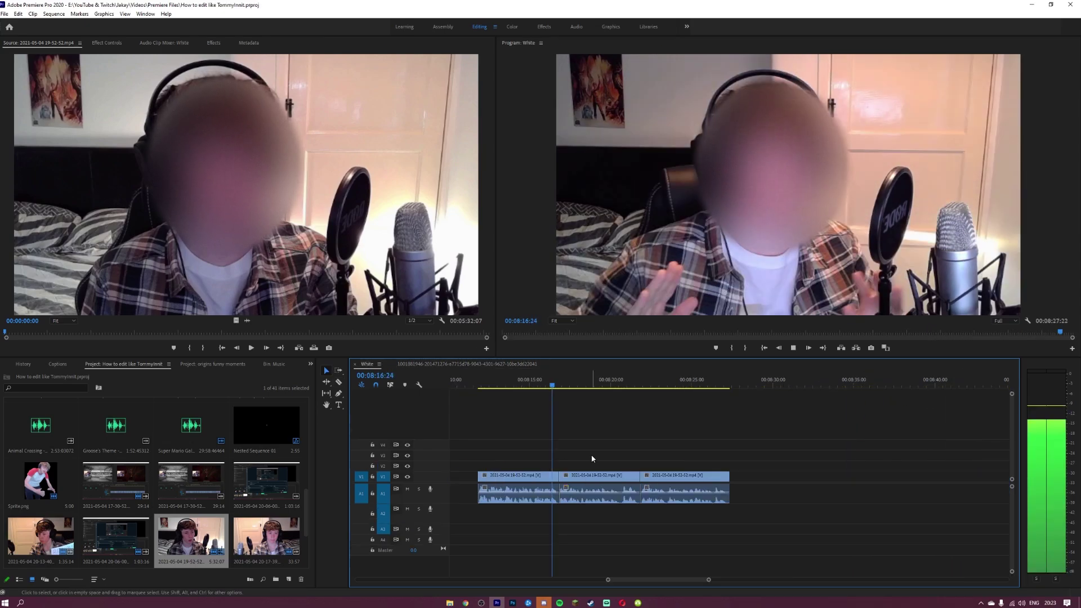
left_click_drag(590, 451, 690, 510)
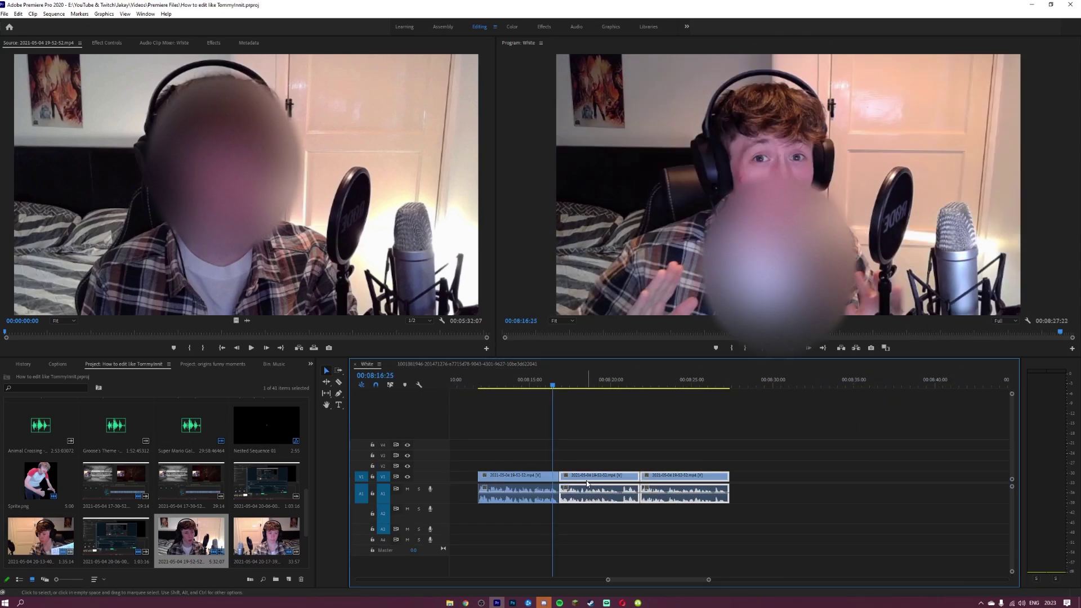
left_click_drag(585, 481, 643, 482)
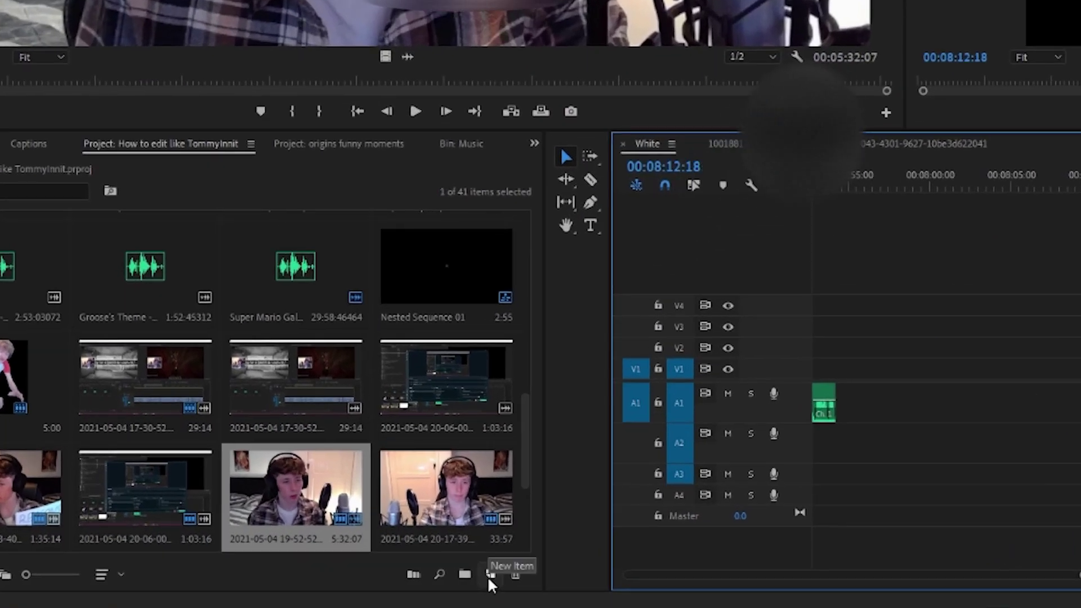
Create a white colour matte named 'White layer' in the project bin.
left_click(288, 579)
left_click(535, 497)
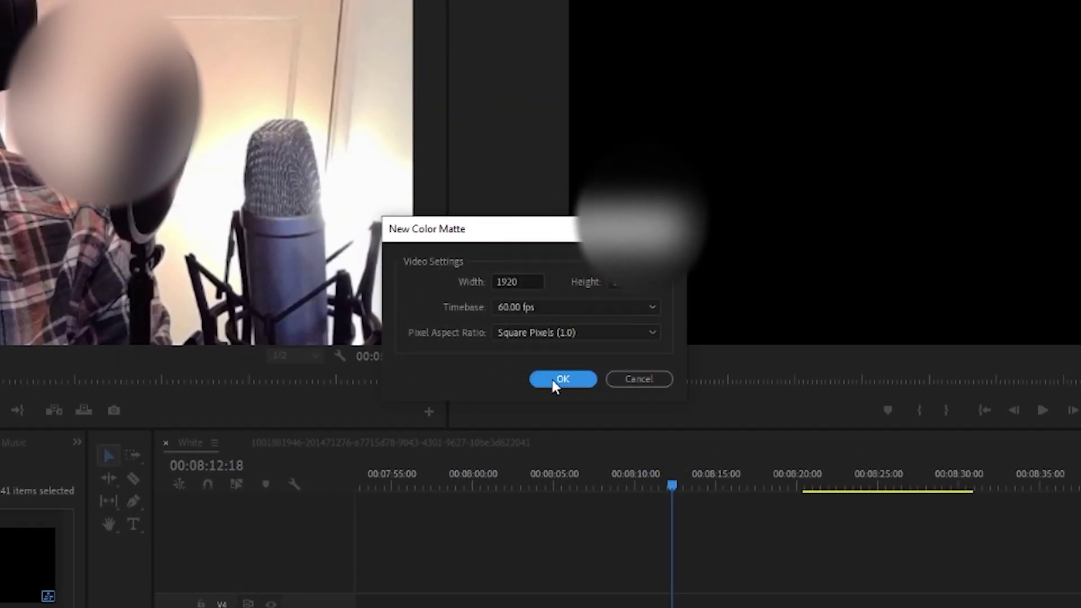
left_click(554, 380)
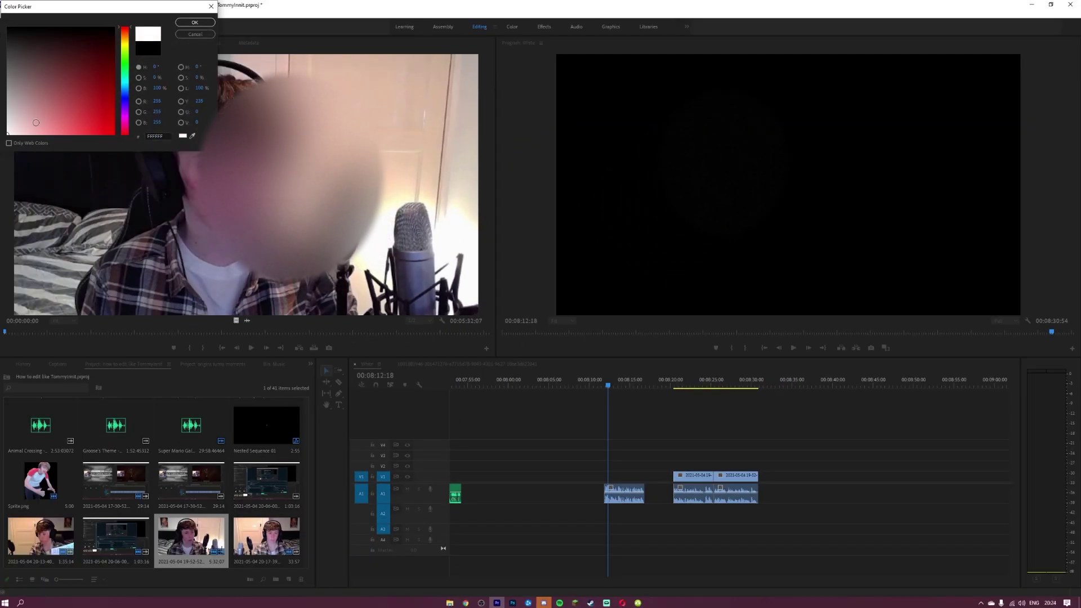
left_click(194, 22)
type("White layer")
key("Return")
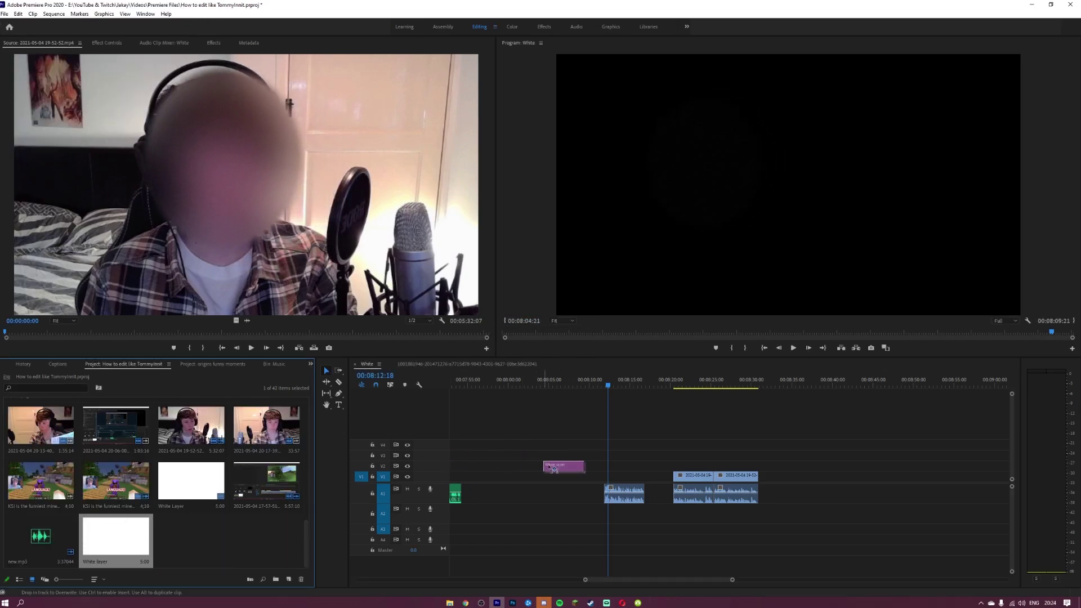
Place the White layer matte, then copy the funny-moments clips between about 1:39 and 1:50.
left_click_drag(606, 478, 607, 478)
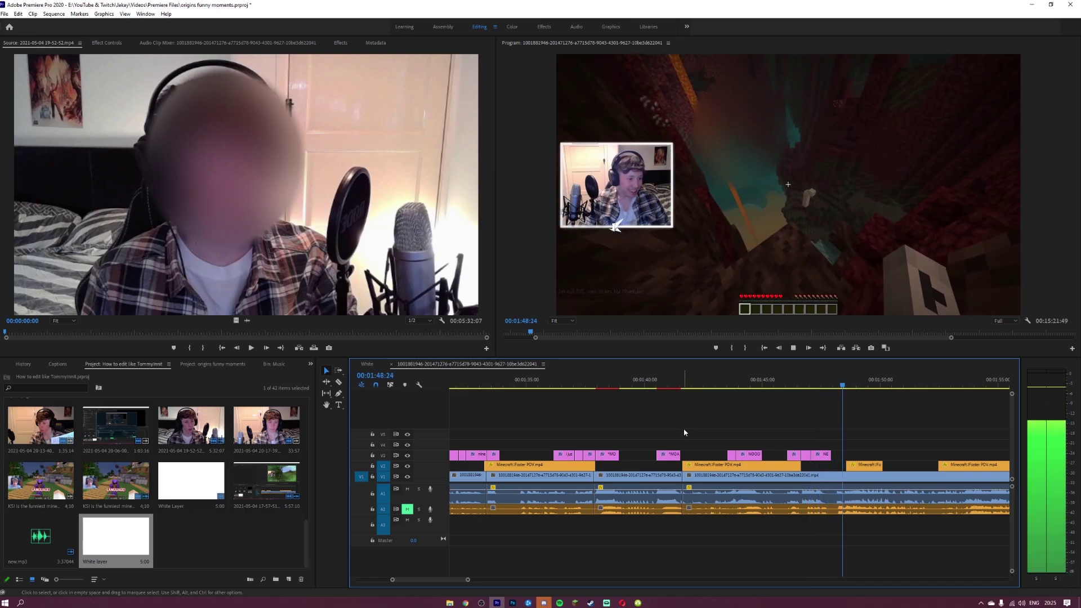
key("minus")
left_click_drag(692, 447, 812, 483)
right_click(812, 483)
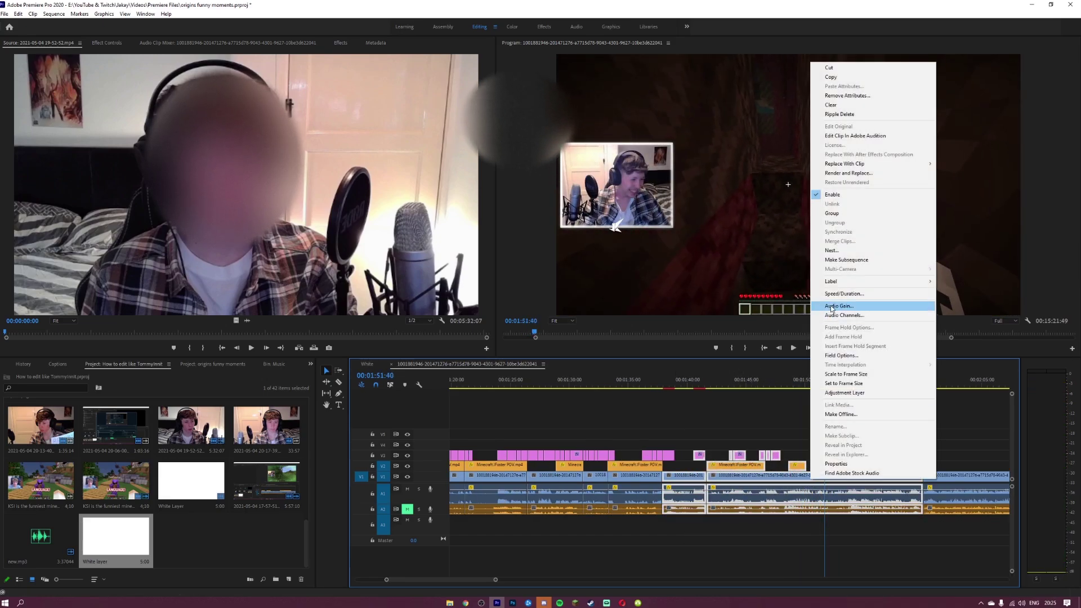
left_click(827, 77)
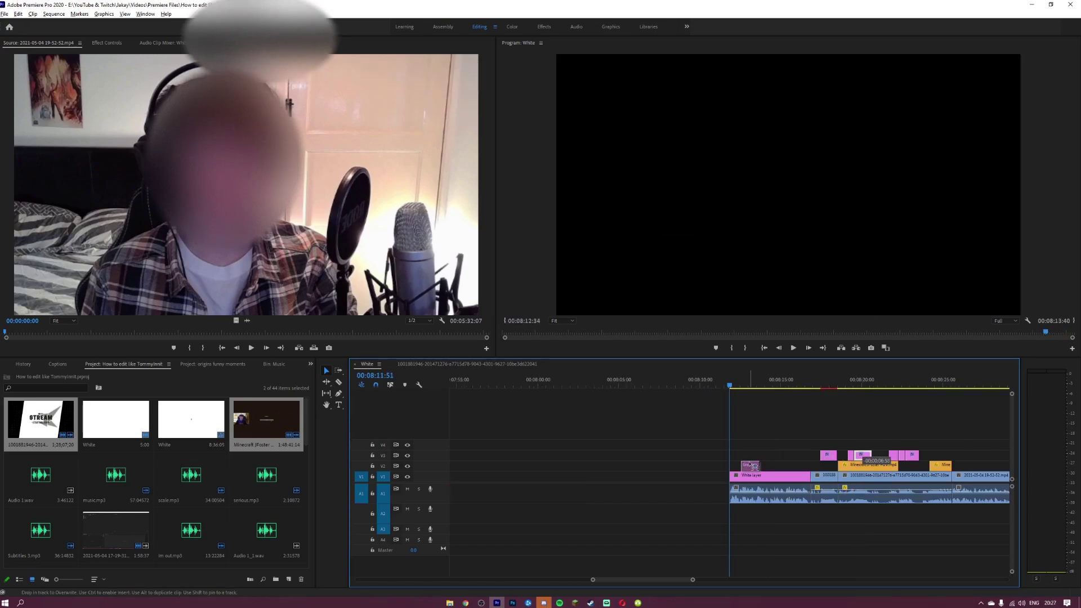
key("equal")
key("equal")
key("equal")
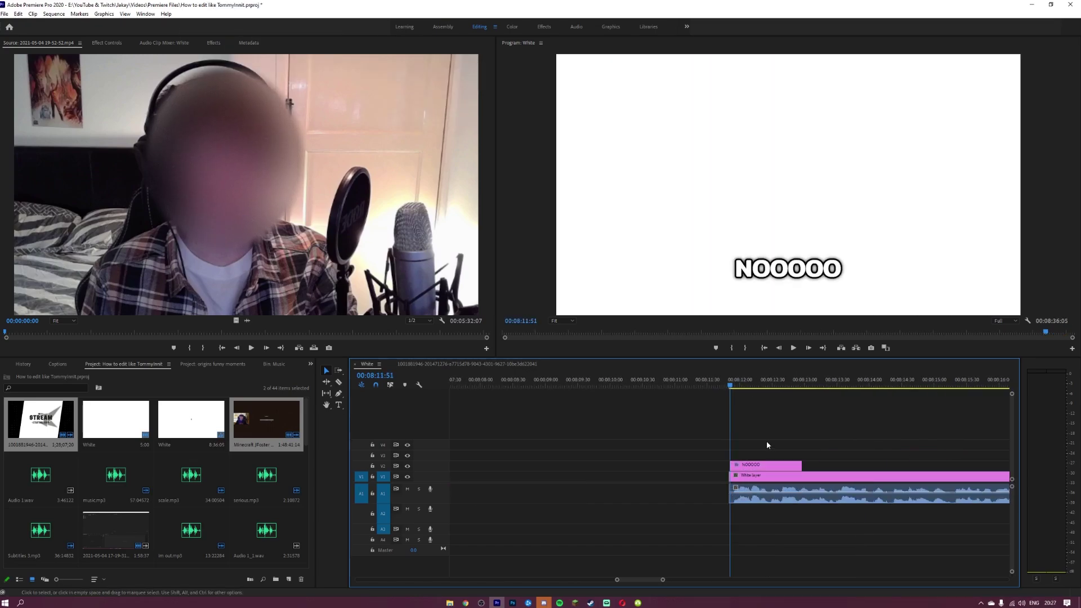
Retype the NOOOOO subtitle as 'we' and move it to the frame centre.
double_click(753, 465)
type("we")
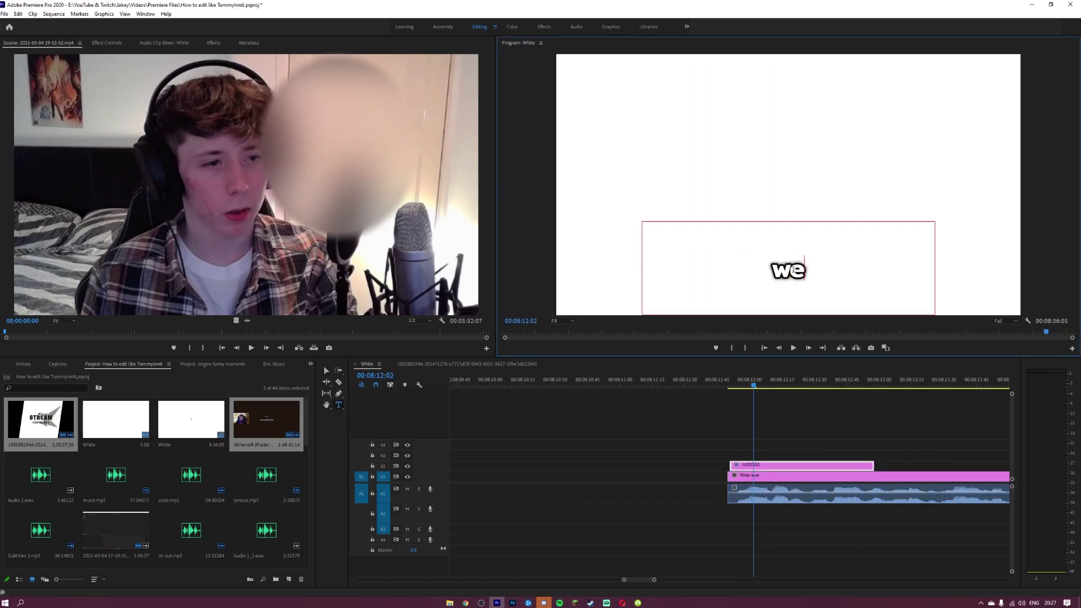
key("Escape")
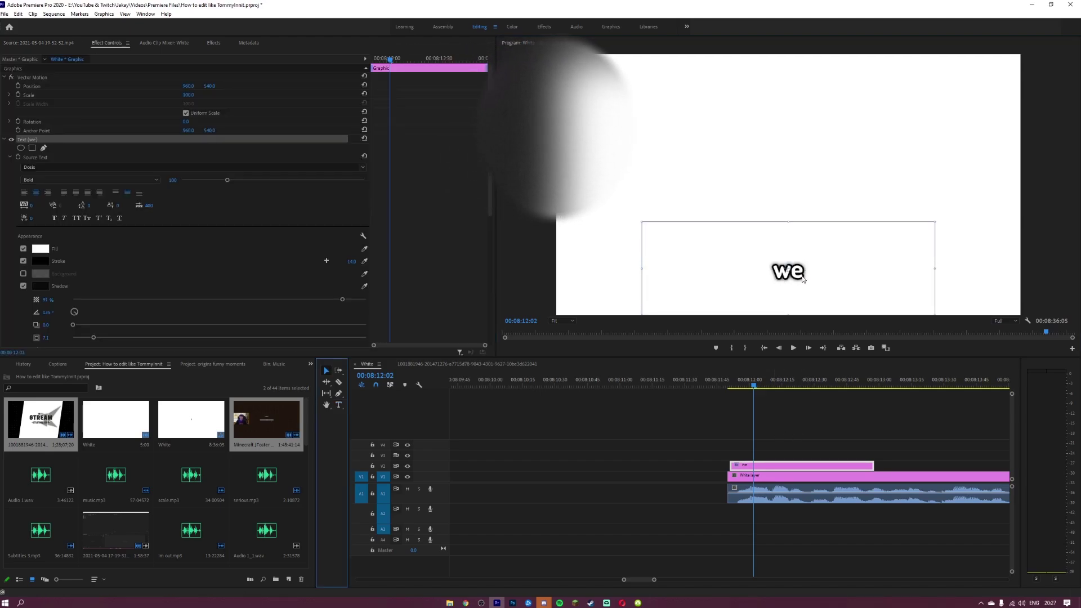
left_click_drag(805, 275, 805, 192)
left_click(724, 392)
key("minus")
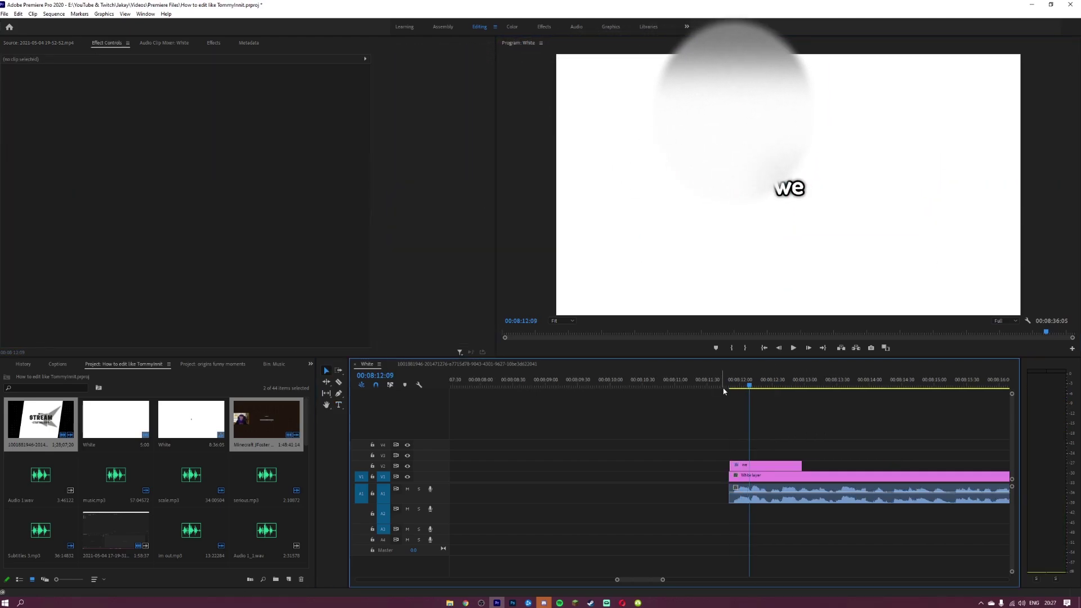
Duplicate the 'we' subtitle right after itself and change its word to 'added'.
left_click(746, 468)
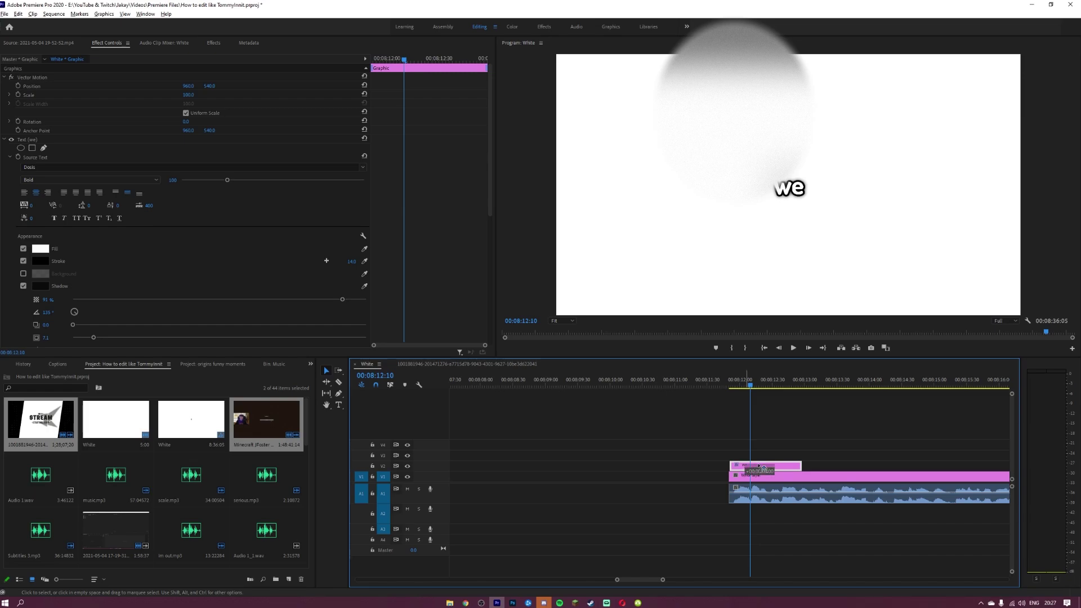
left_click_drag(762, 469, 785, 466)
key("t")
double_click(799, 190)
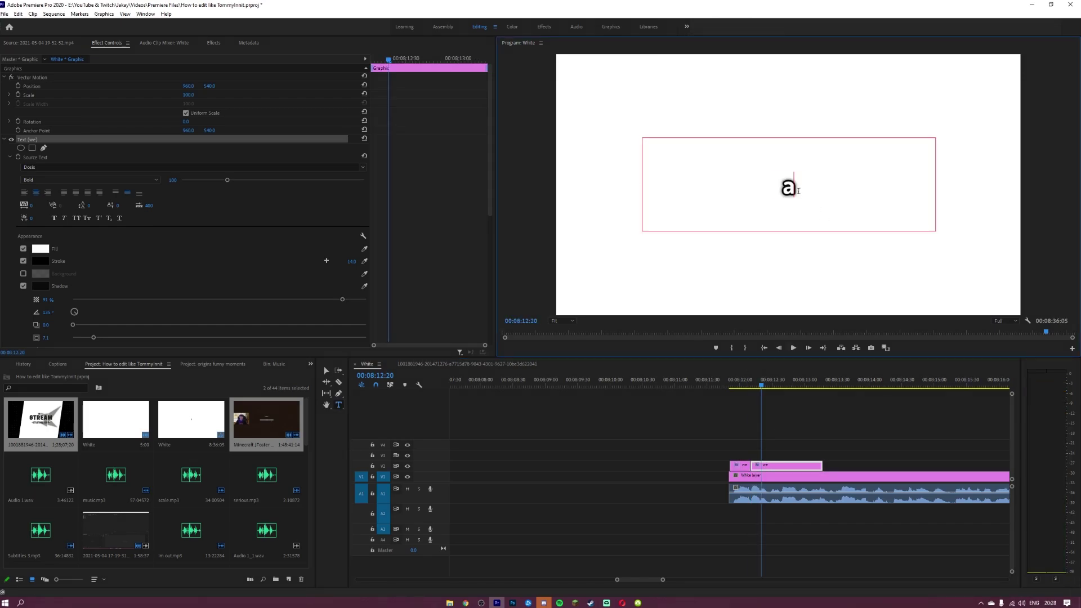
type("added")
left_click(809, 413)
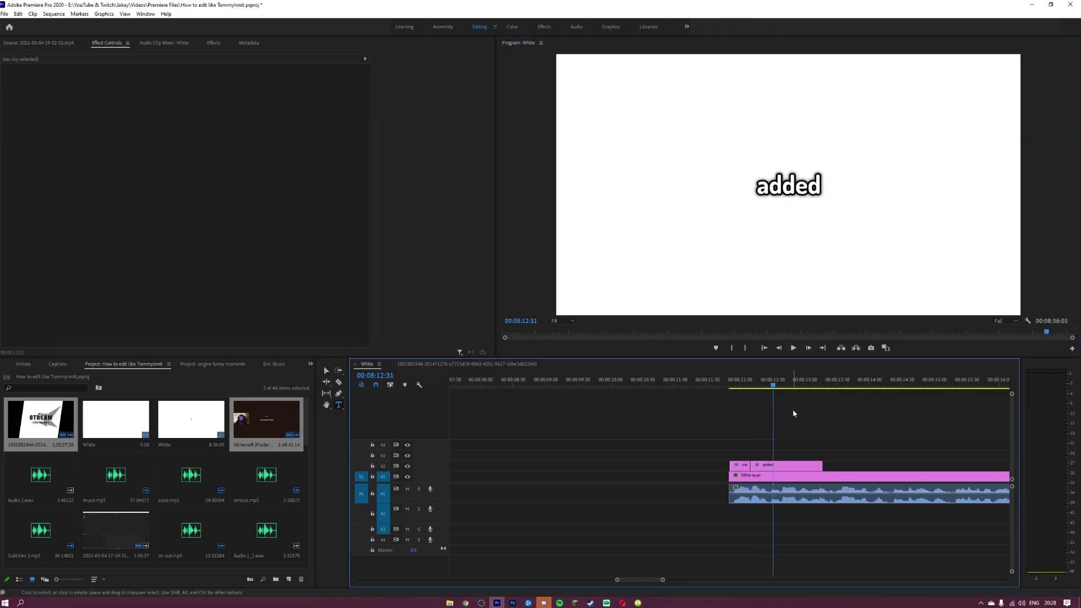
Edit the 'into' subtitle's word and place the Minecraft Logo PNG above the subtitles.
left_click(769, 465)
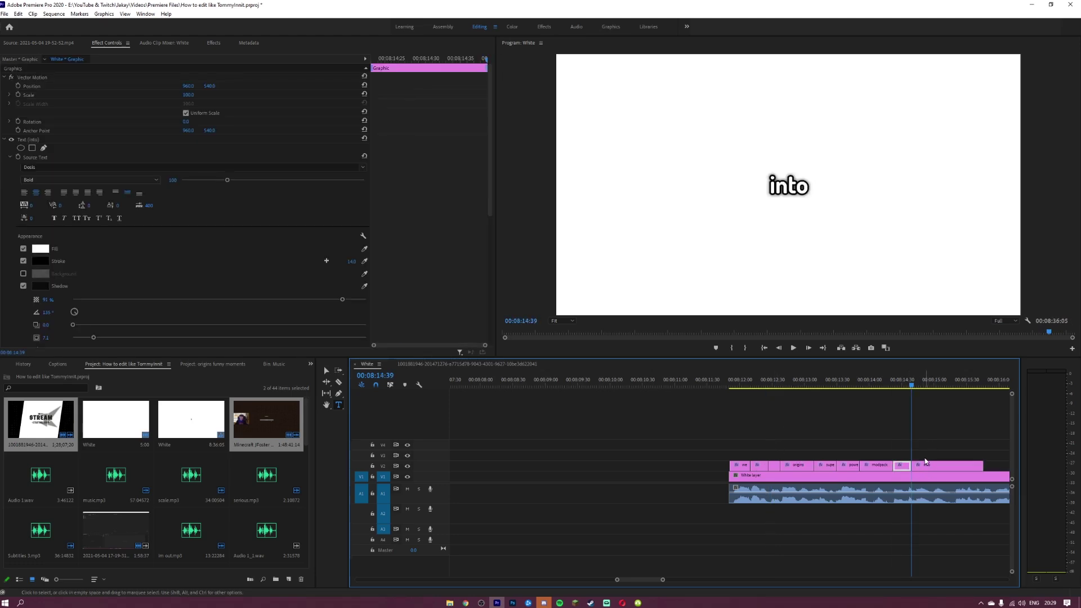
left_click(925, 465)
double_click(818, 193)
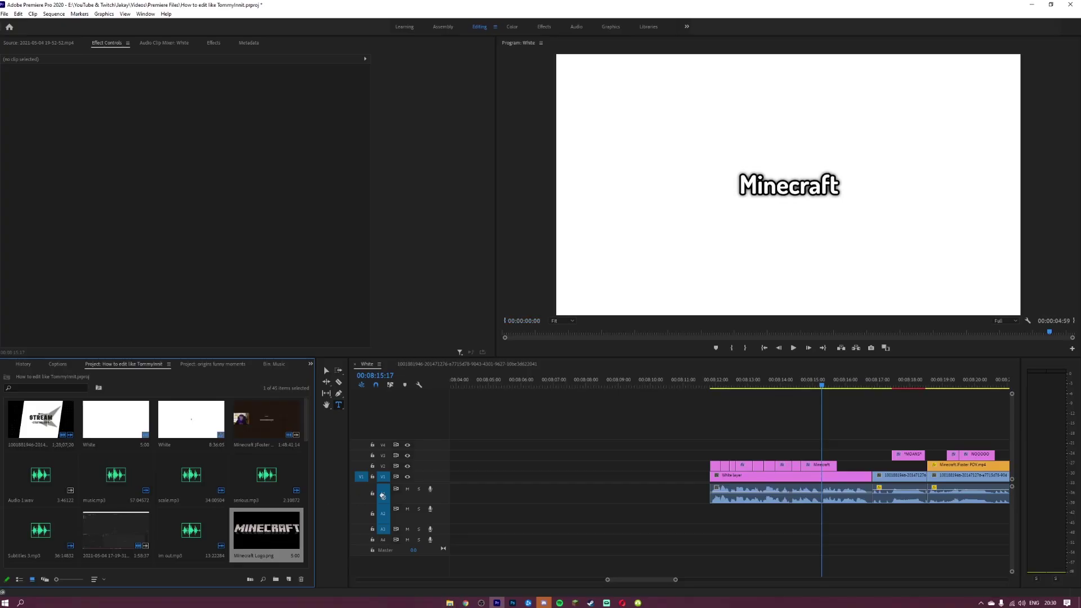
left_click_drag(844, 434, 798, 465)
Keyframe the Minecraft logo's scale to 95, then extend the gameplay clip's start earlier.
left_click(20, 94)
left_click(188, 95)
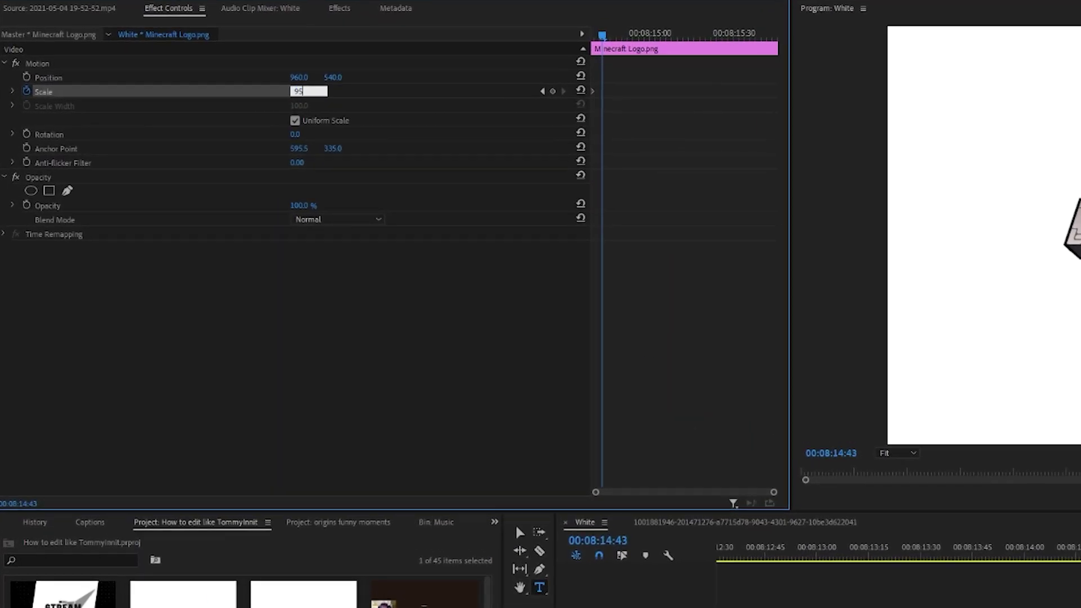
key("Return")
key("space")
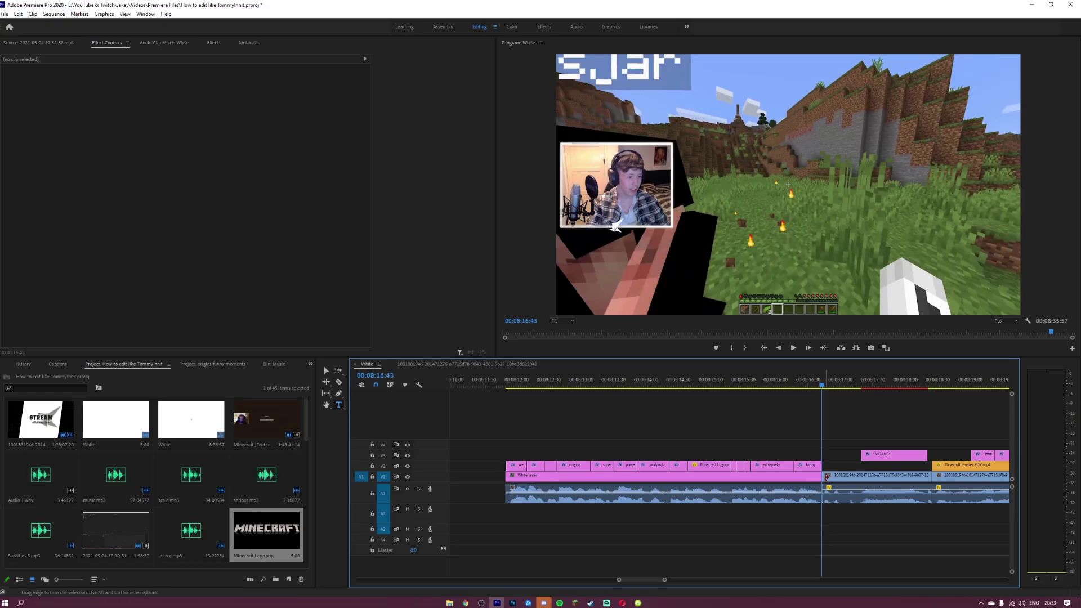
left_click_drag(827, 476, 729, 477)
Extend the gameplay clip's start leftward and apply Camera Blur with Percent Blur 10.
left_click_drag(825, 479, 729, 478)
left_click(213, 43)
type("came")
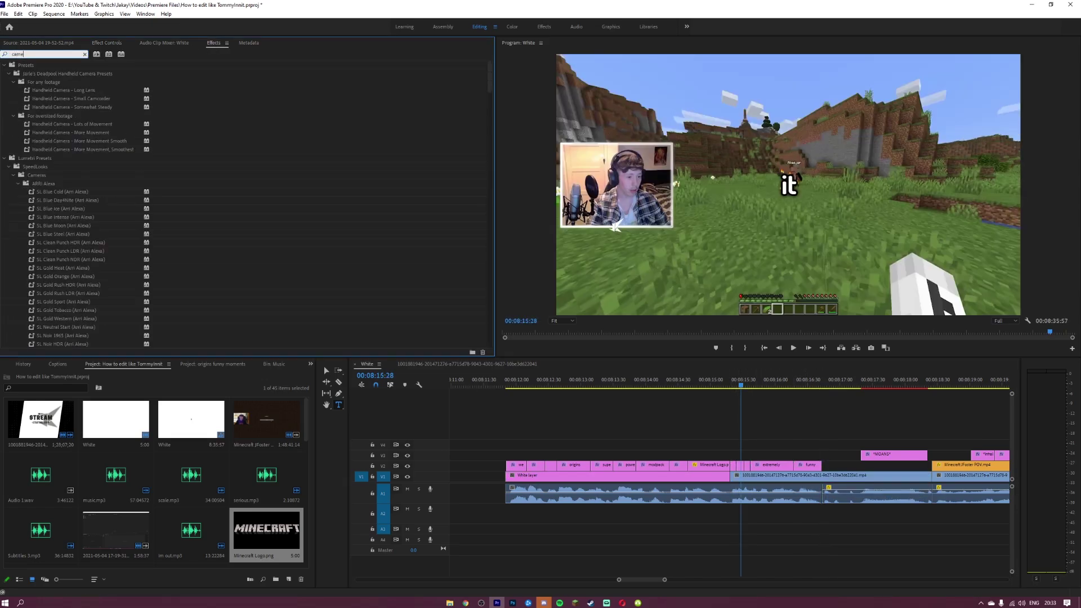
type("ra blur")
left_click_drag(47, 116, 80, 122)
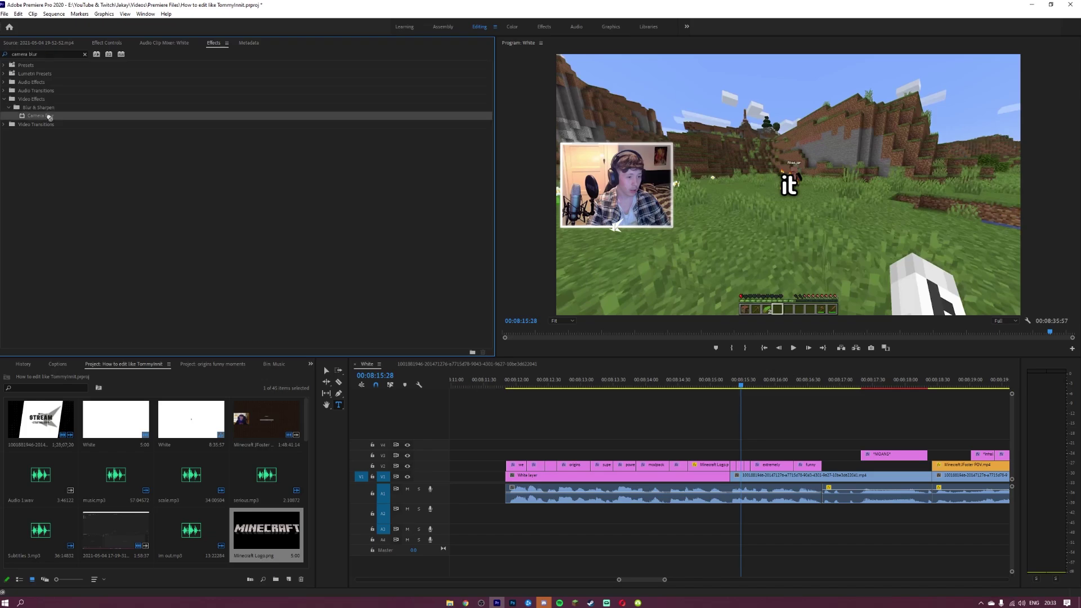
left_click_drag(755, 479, 755, 477)
left_click(107, 43)
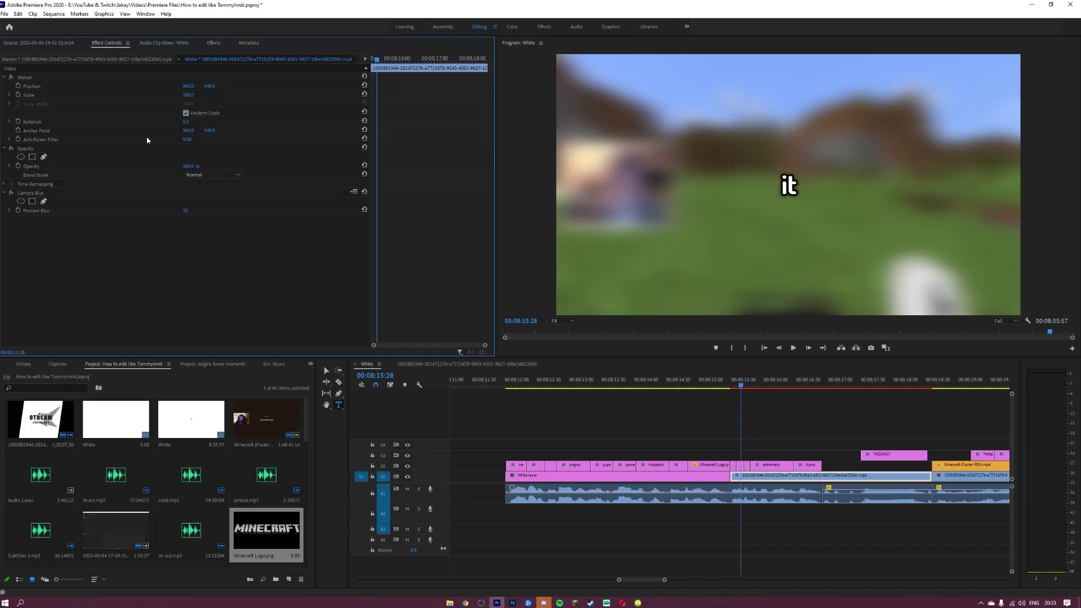
left_click(186, 212)
type("10")
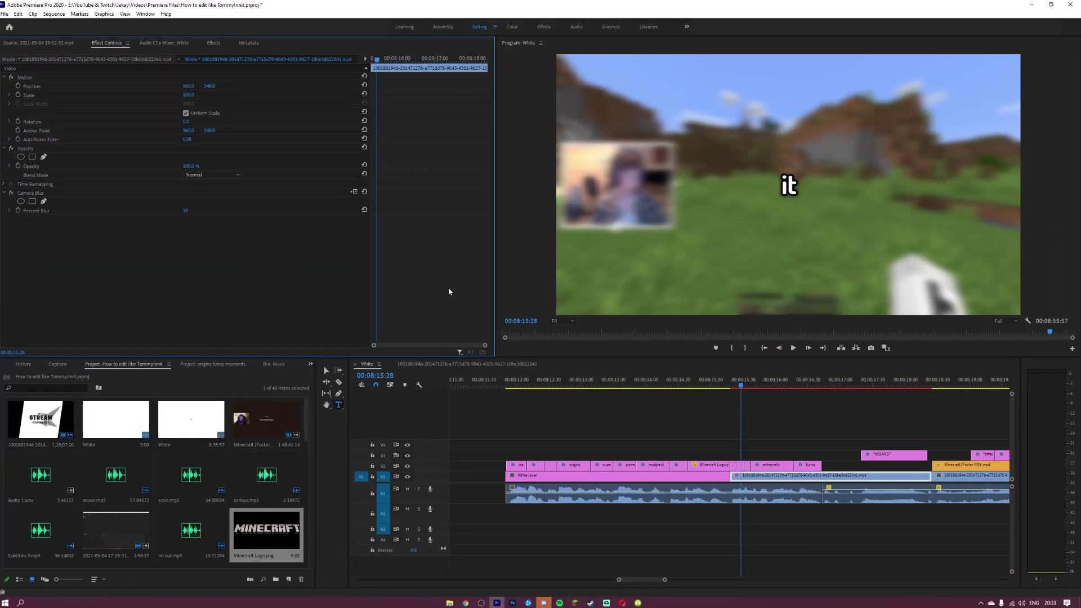
Play back the blurred gameplay and subtitle section to review the edit.
left_click(423, 58)
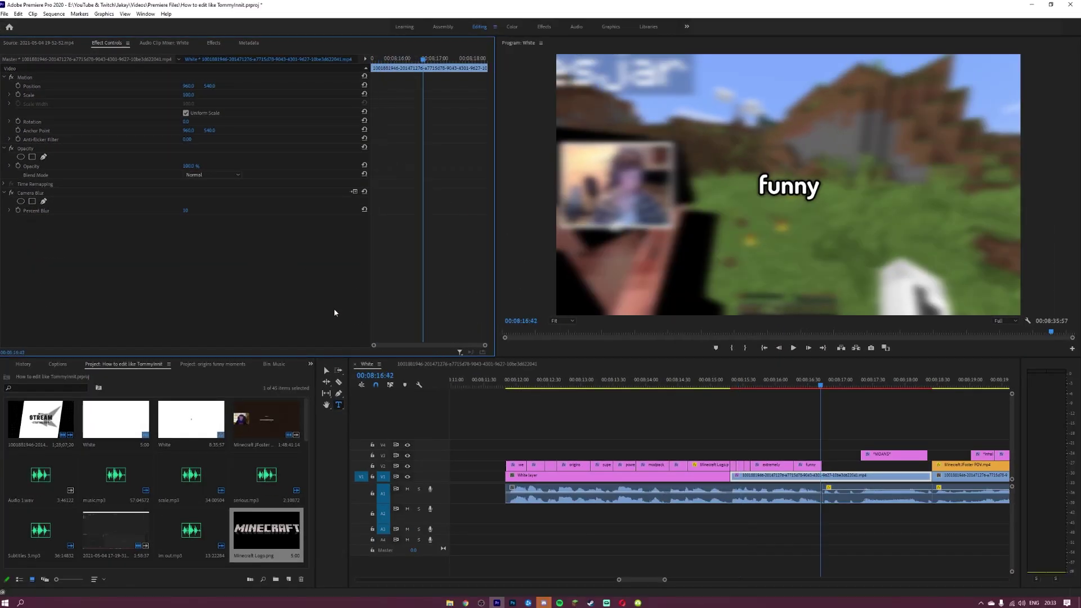
left_click(864, 417)
key("space")
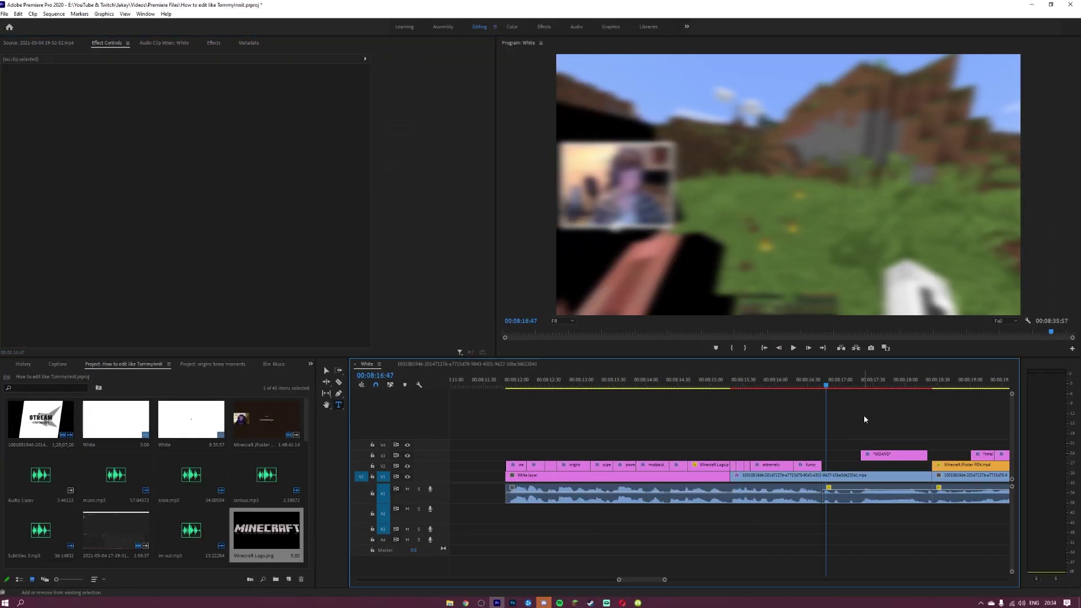
left_click(791, 476)
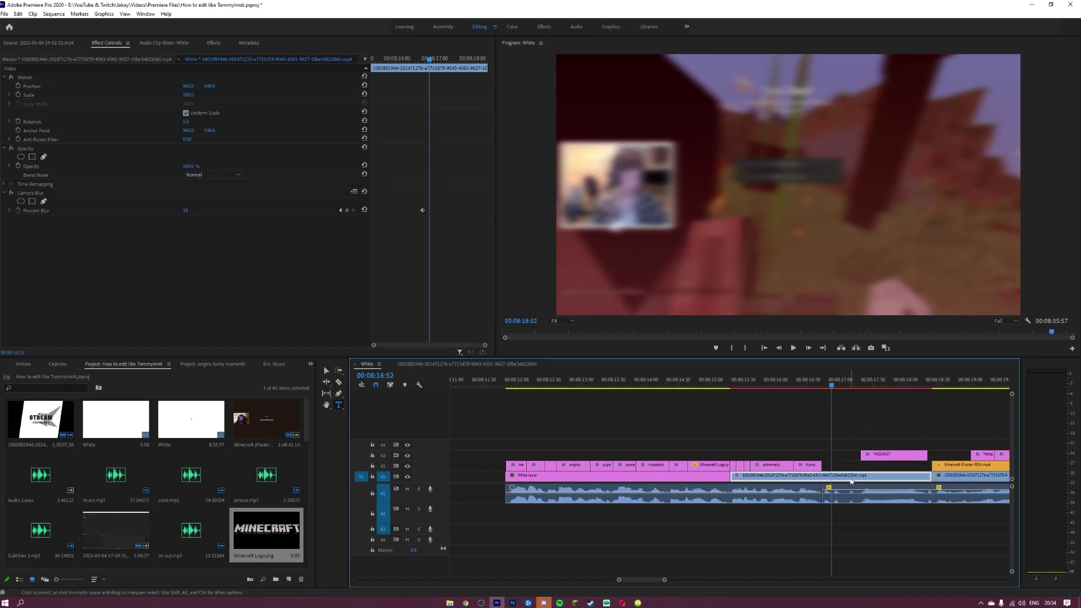
left_click(933, 417)
key("minus")
key("minus")
key("space")
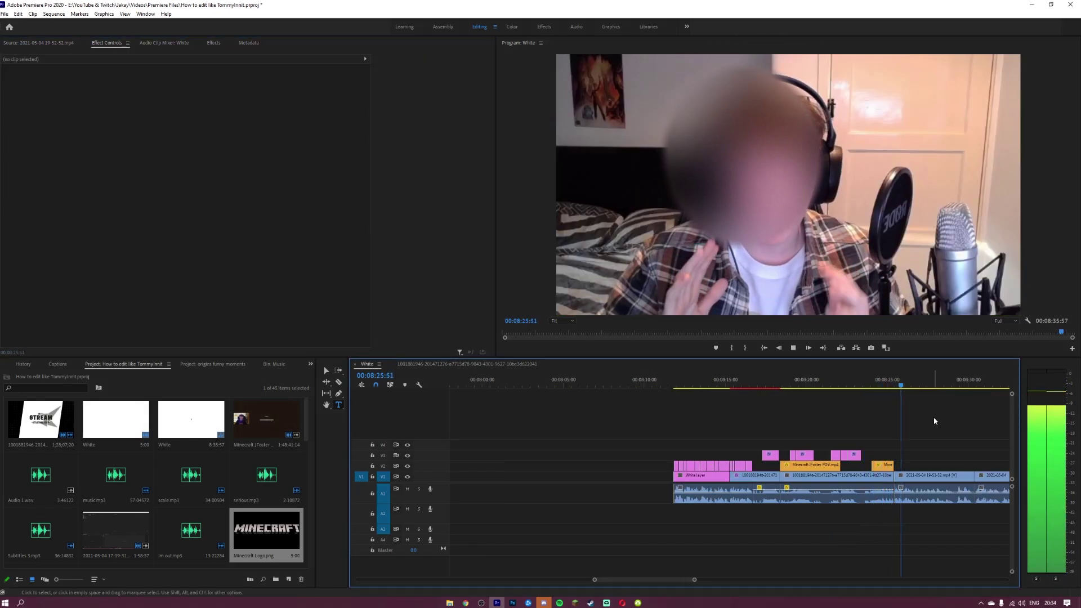
key("space")
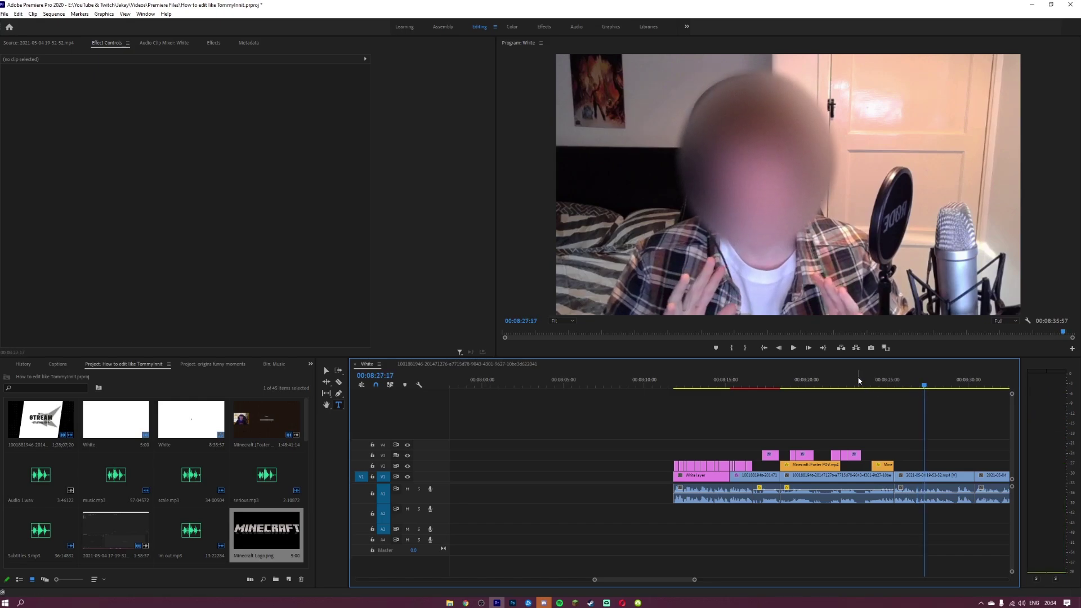
key("space")
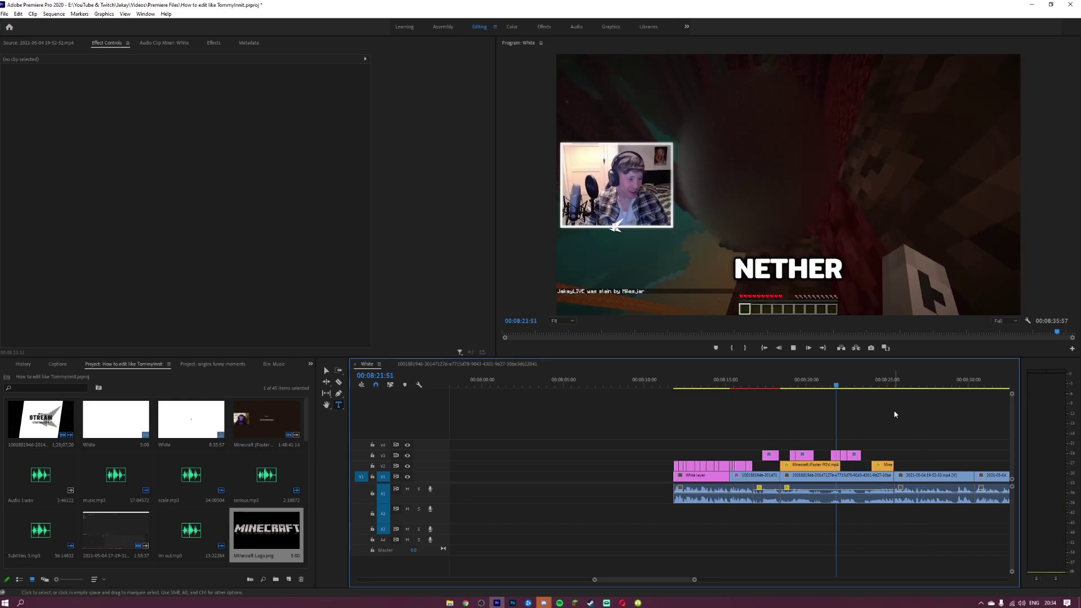
key("equal")
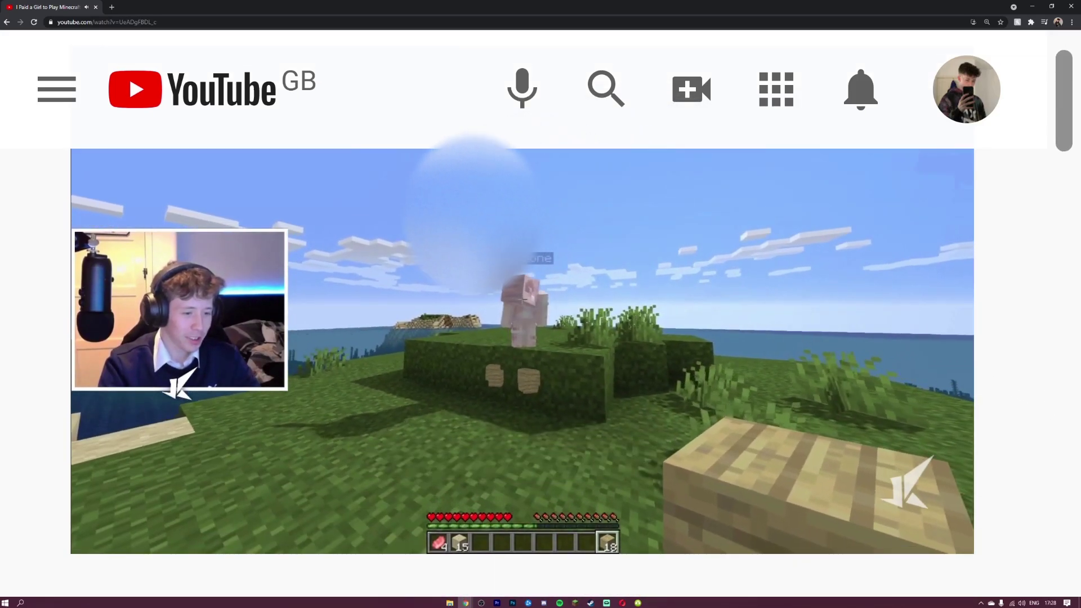
Subscribe to the video's channel and set its notification bell to All.
key("alt+Tab")
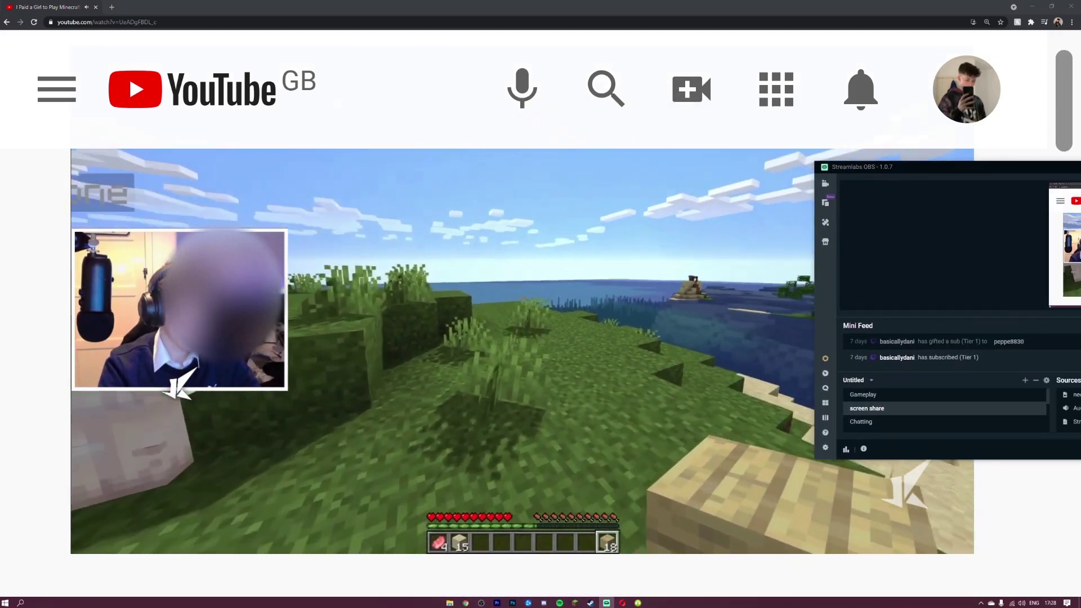
key("alt+Tab")
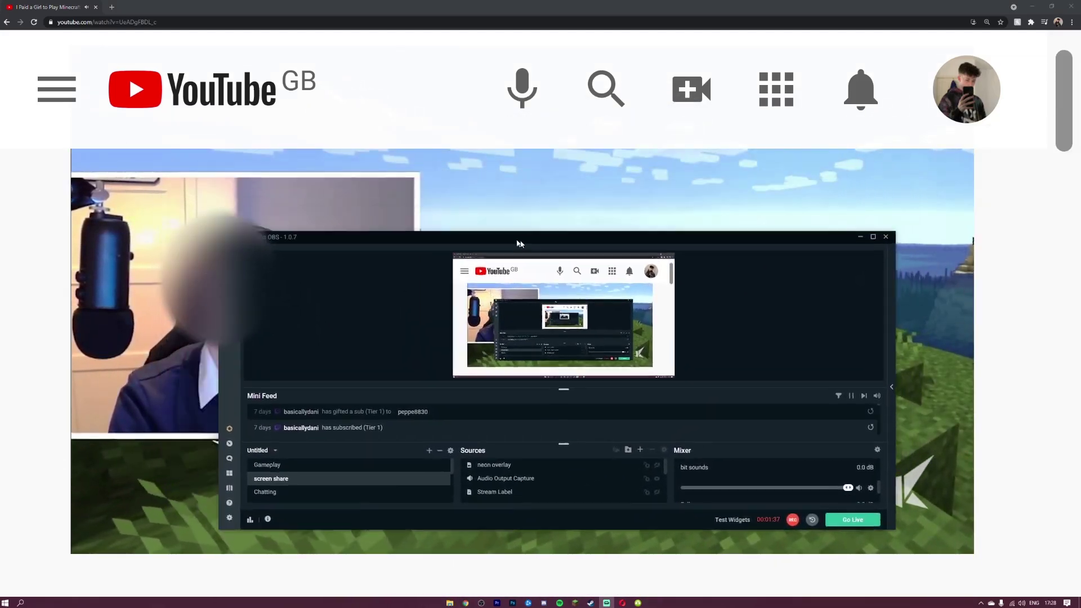
scroll(591, 485, "down", 2)
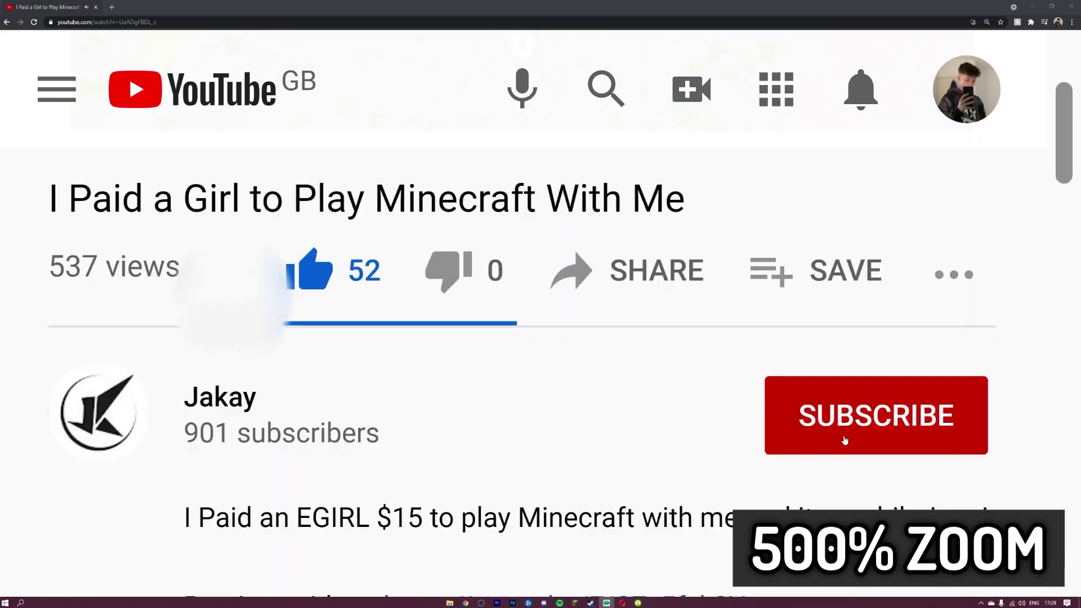
left_click(855, 441)
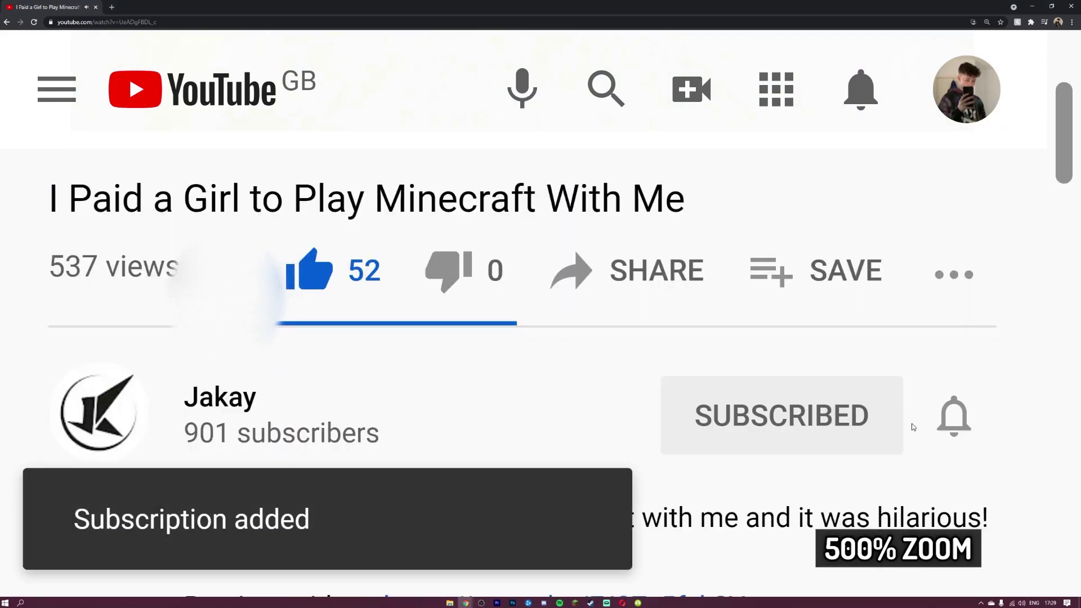
left_click(942, 423)
left_click(808, 172)
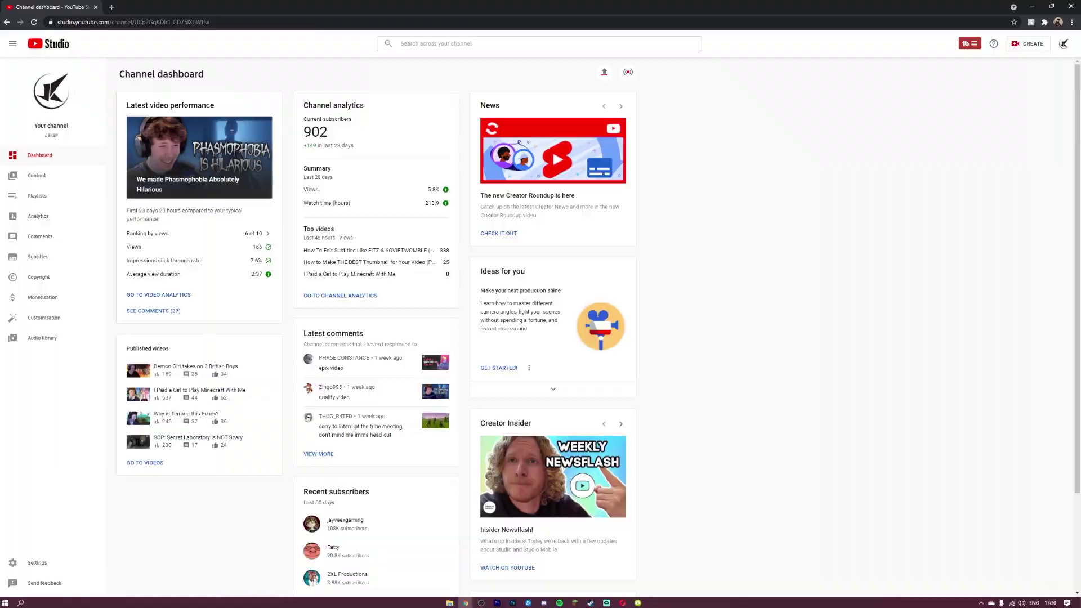
Launch Snipping Tool, snip the channel analytics card, and begin saving it via Save As.
left_click(20, 602)
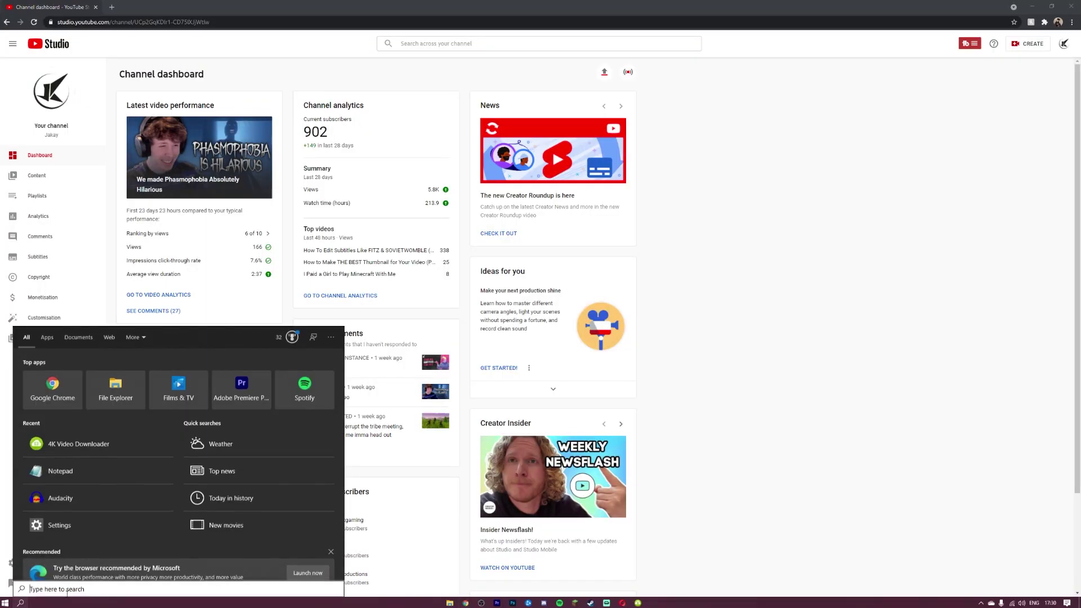
type("snipping")
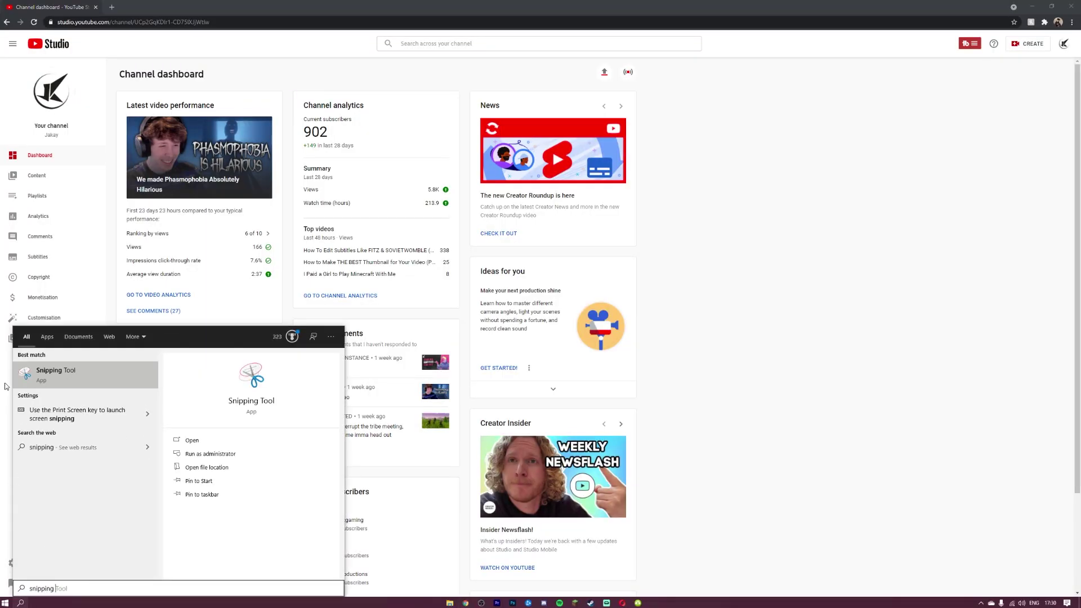
key("Return")
left_click(493, 102)
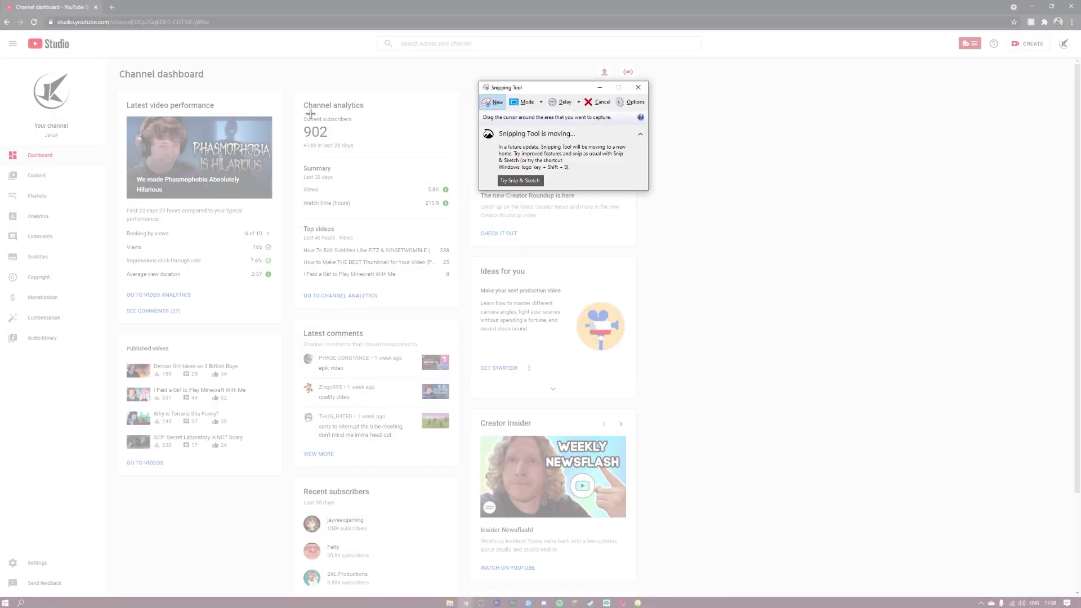
left_click_drag(296, 95, 354, 155)
left_click(262, 32)
left_click(277, 50)
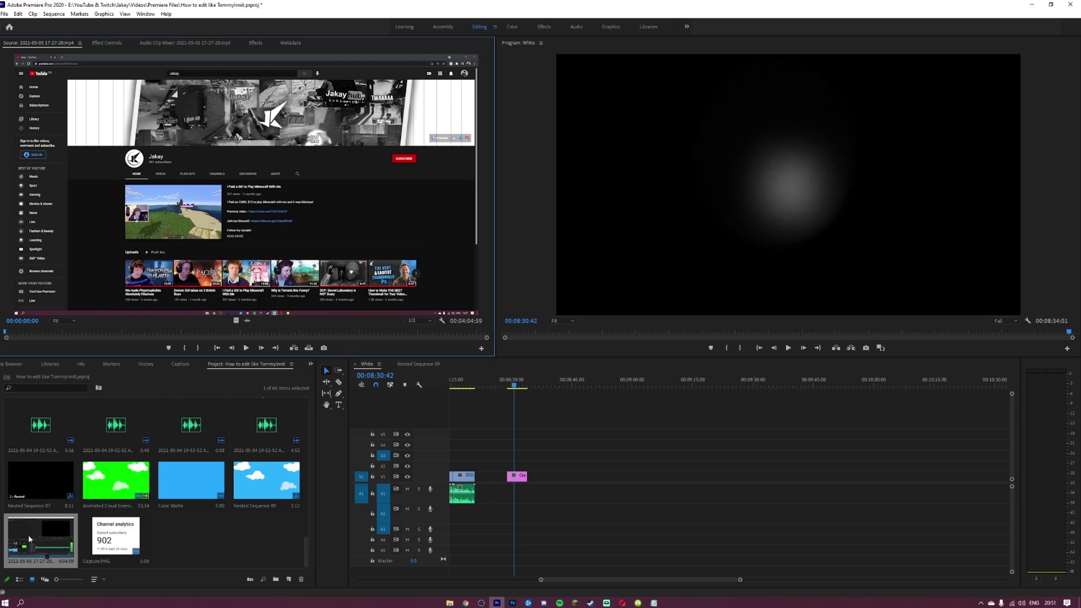
Place the screen recording and White layer on the timeline, then shift the subscribe recording along V3.
left_click_drag(29, 539, 535, 482)
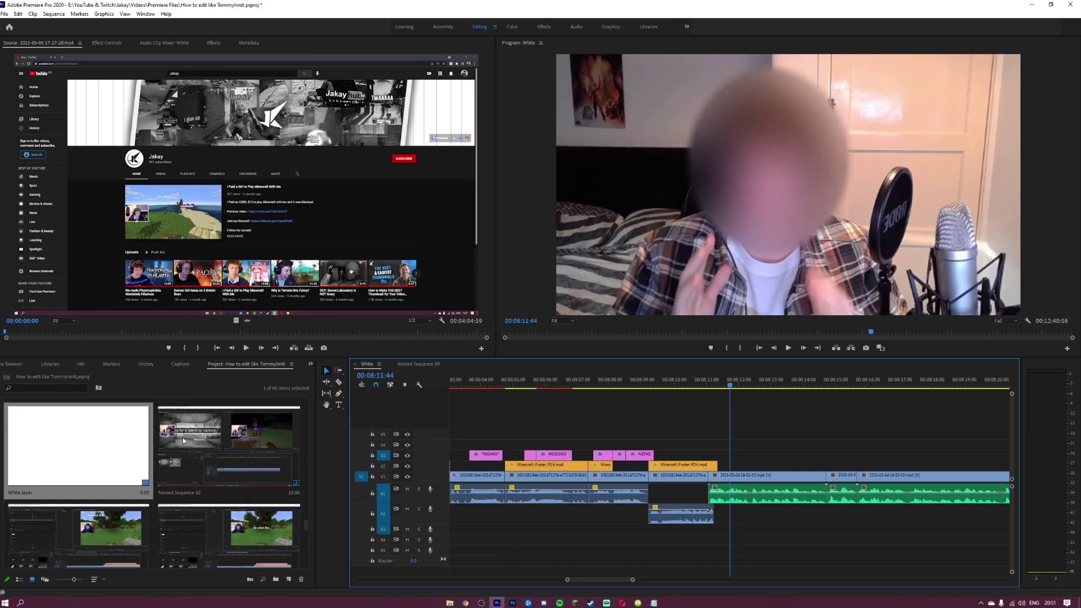
left_click_drag(112, 444, 696, 460)
key("minus")
key("minus")
key("minus")
key("equal")
key("equal")
key("equal")
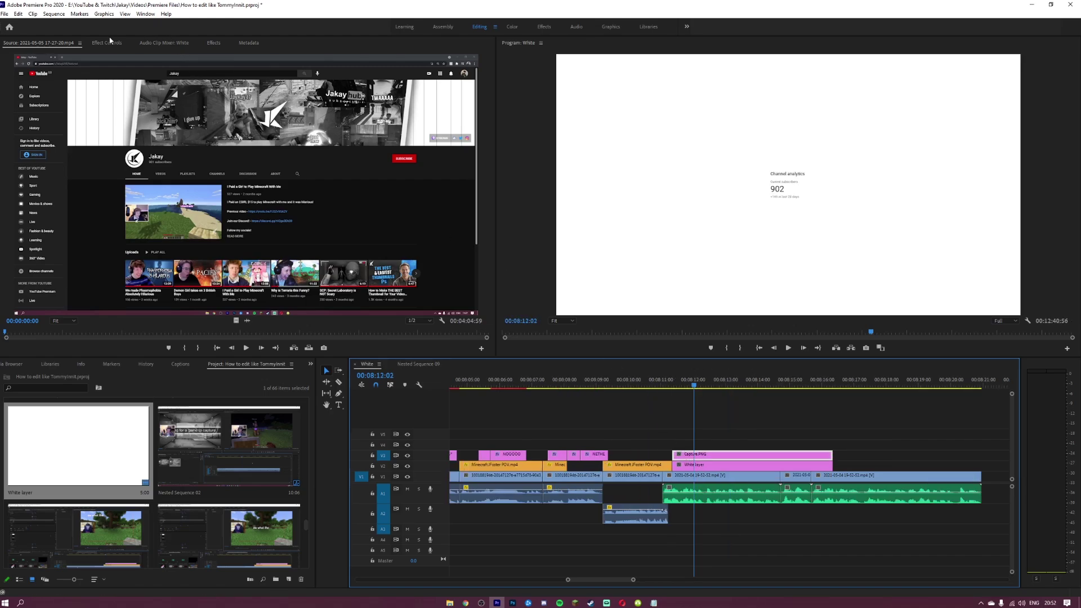
left_click(107, 43)
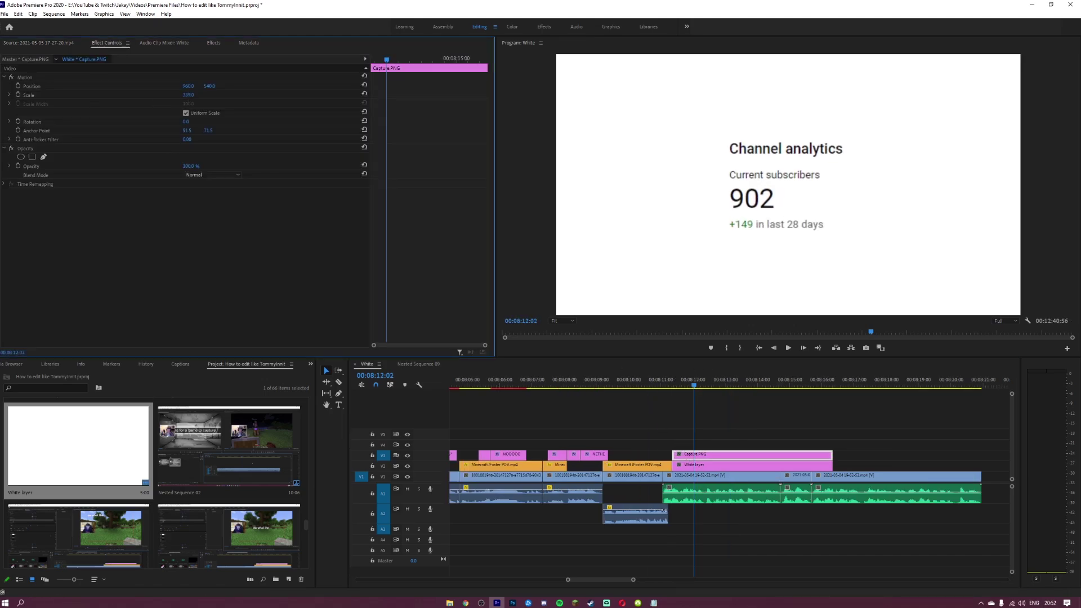
key("minus")
left_click_drag(824, 455, 737, 457)
Trim the subscribe clip's end, preview it, and reposition it in the frame.
left_click(769, 411)
key("space")
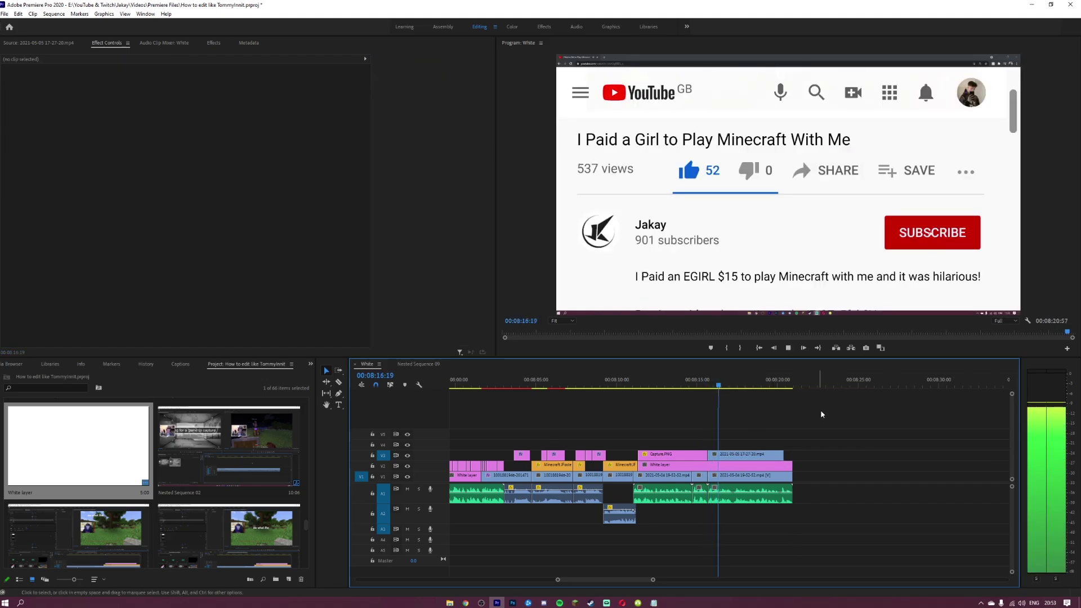
key("equal")
left_click_drag(927, 455, 778, 457)
left_click(611, 379)
key("space")
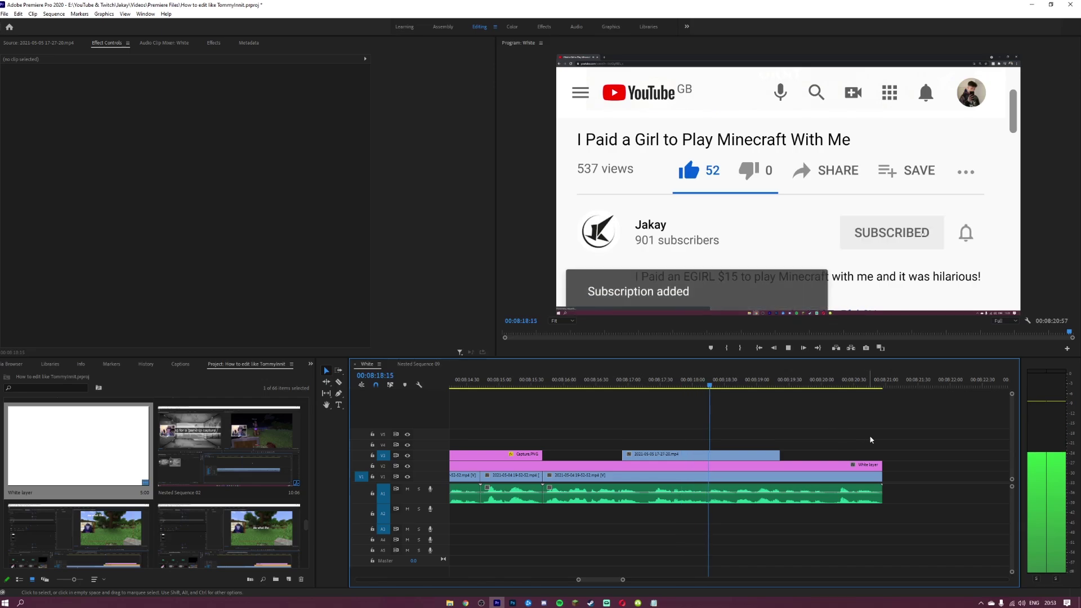
key("space")
left_click(704, 454)
left_click_drag(929, 236, 810, 191)
Apply Crop to the subscribe clip, cutting 56% from the top and 21% from the bottom.
left_click(214, 42)
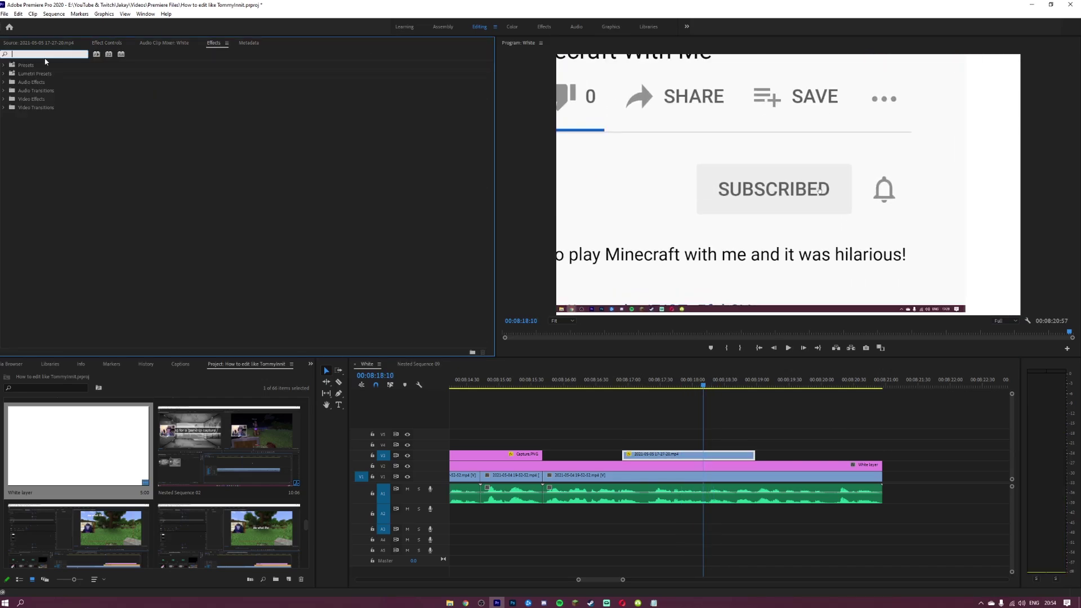
type("crop")
left_click(54, 117)
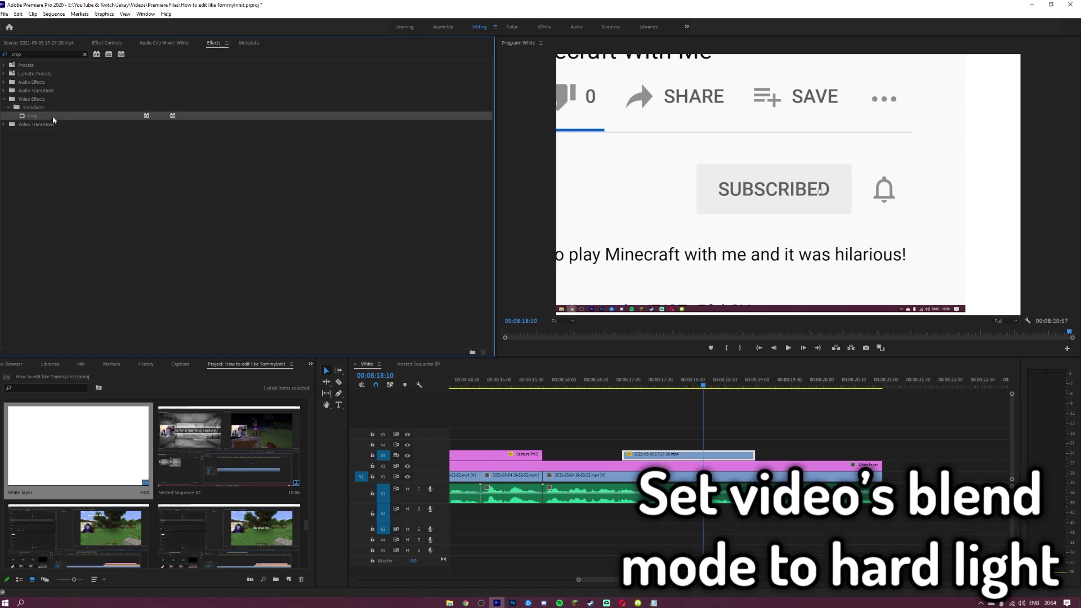
left_click_drag(53, 116, 687, 454)
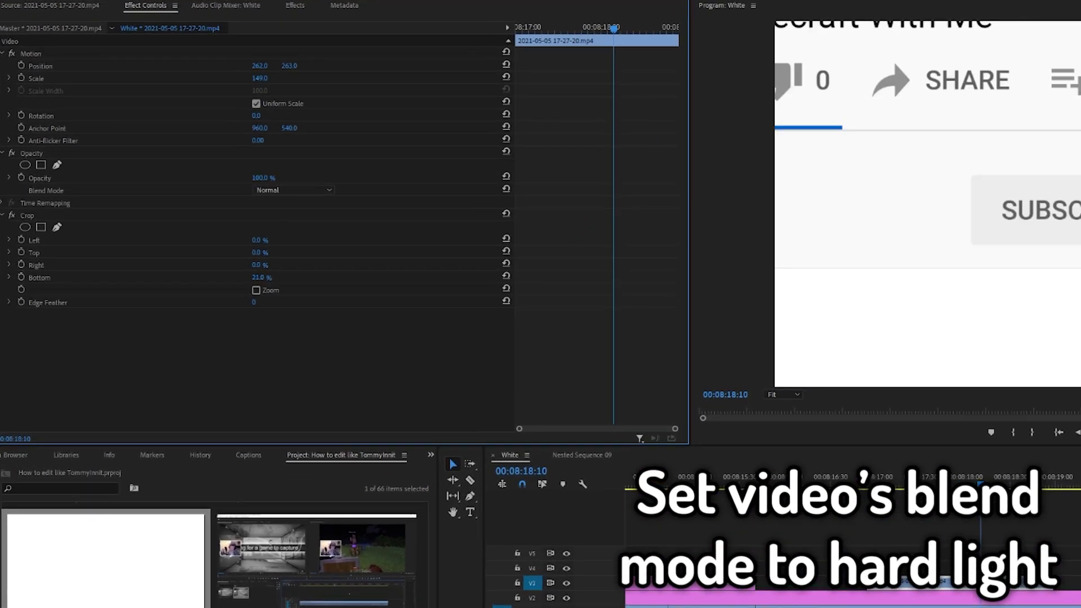
left_click_drag(262, 277, 286, 252)
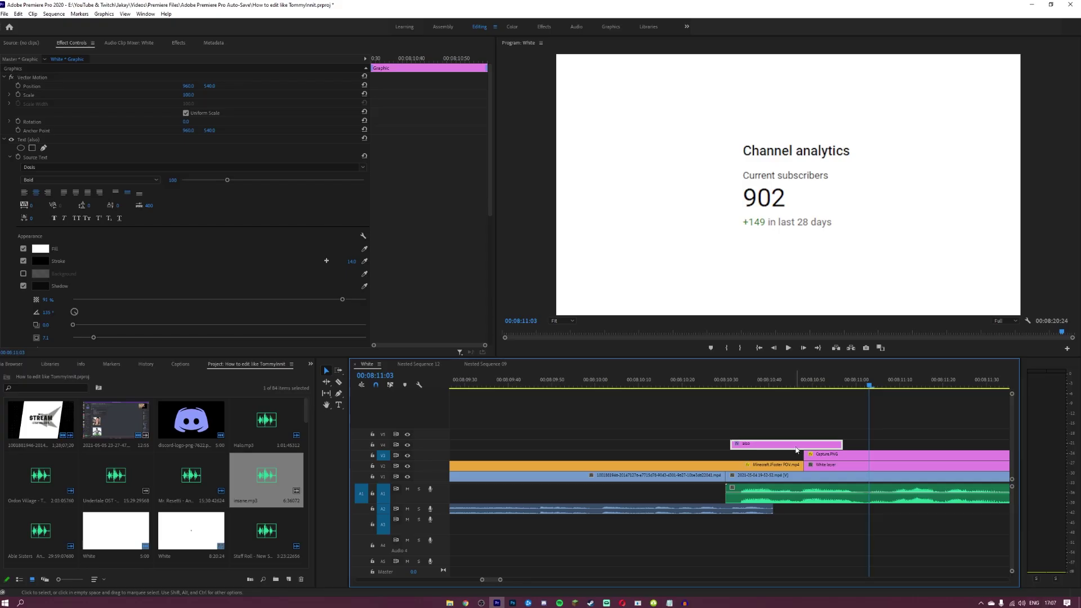
Add caption clips reading "we're" and "it is".
left_click_drag(929, 446, 942, 447)
type("twe're")
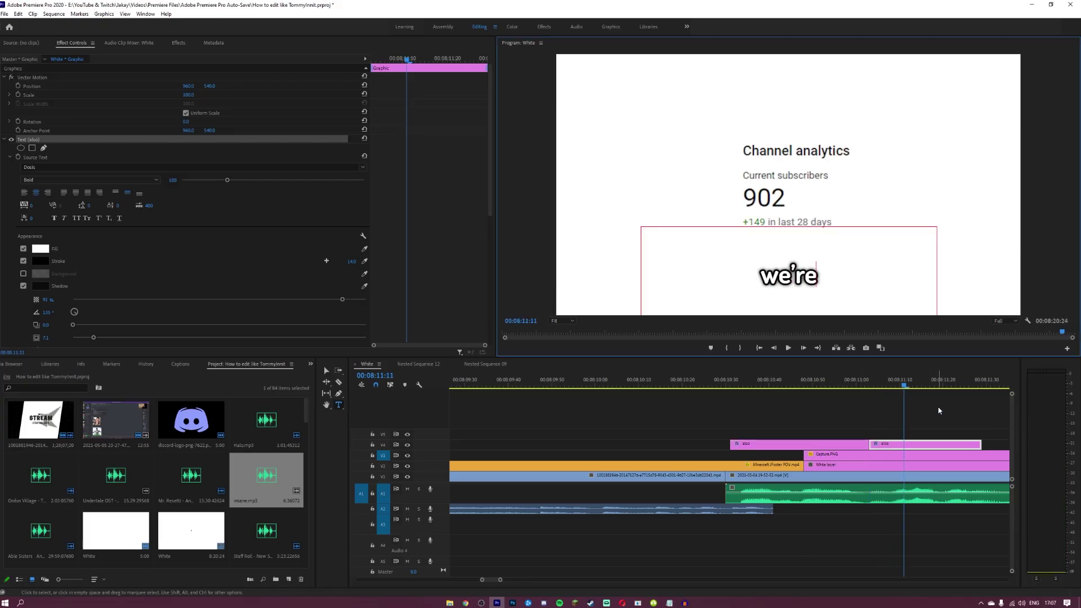
left_click(938, 411)
key("minus")
left_click(774, 444)
left_click(802, 274)
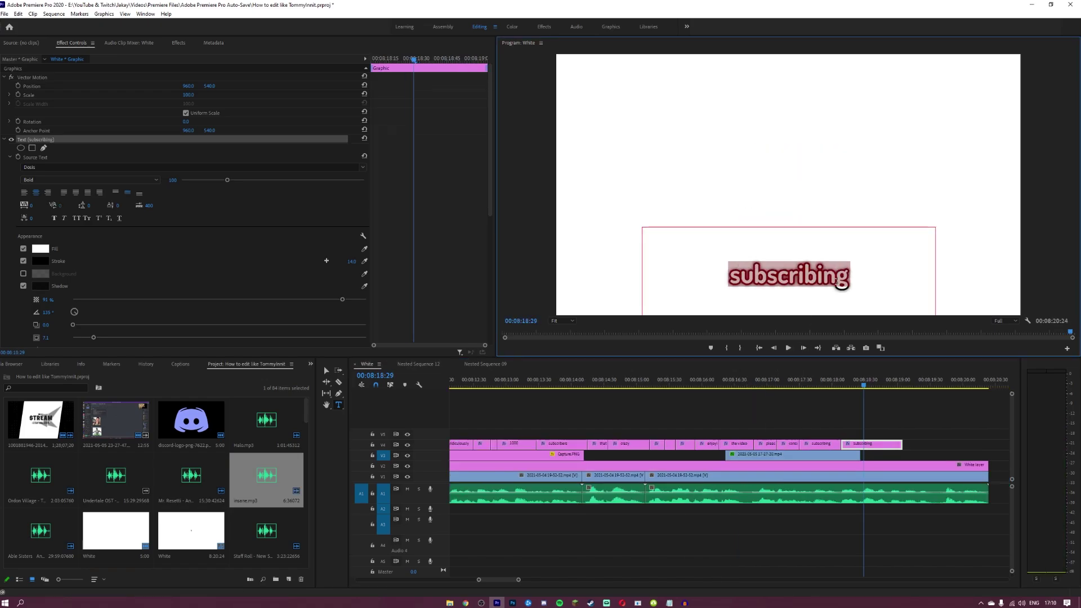
type("it is")
left_click(857, 446)
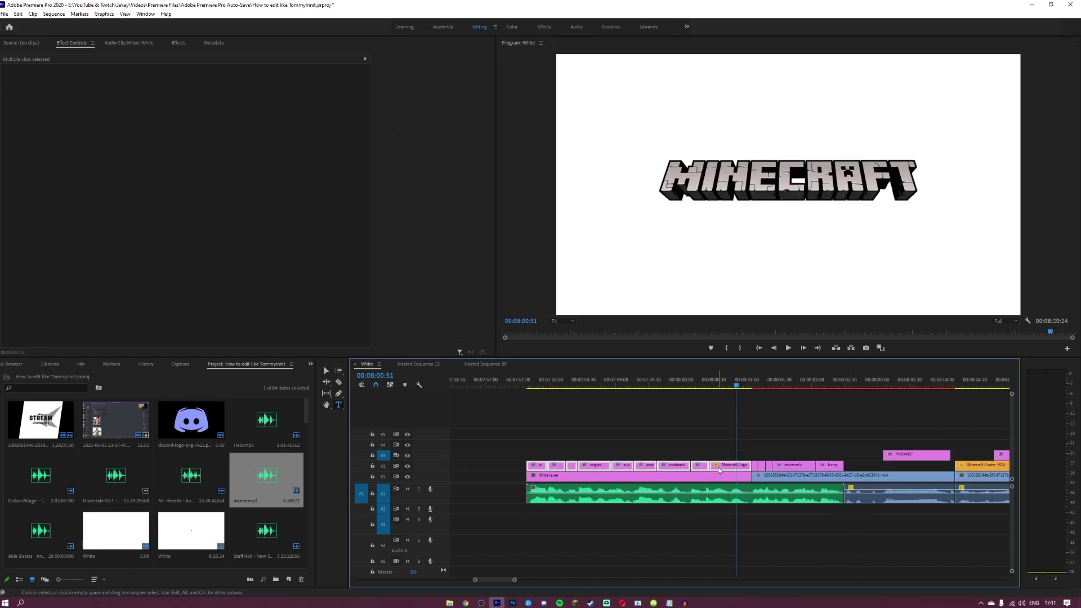
Nest the Minecraft-logo intro clips and keyframe Scale from 100 to 125 at its end.
right_click(718, 470)
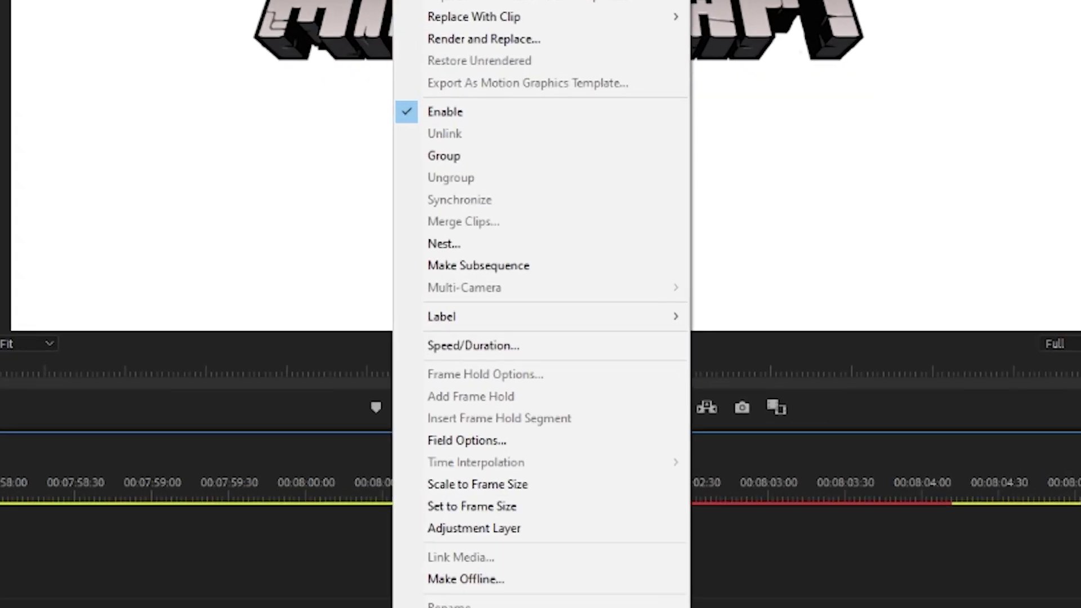
left_click(401, 240)
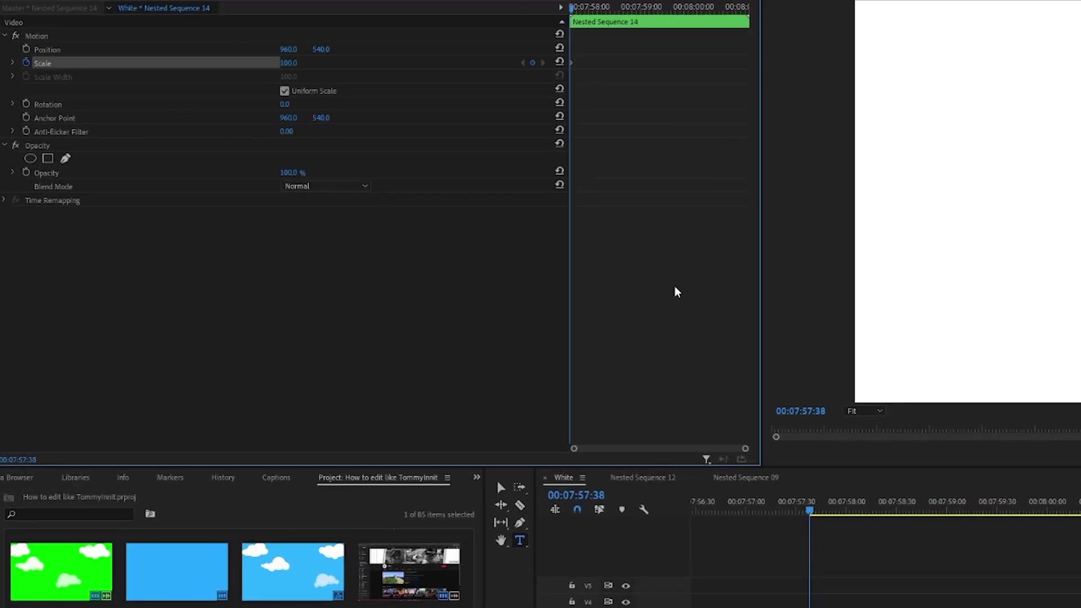
left_click_drag(695, 7, 757, 23)
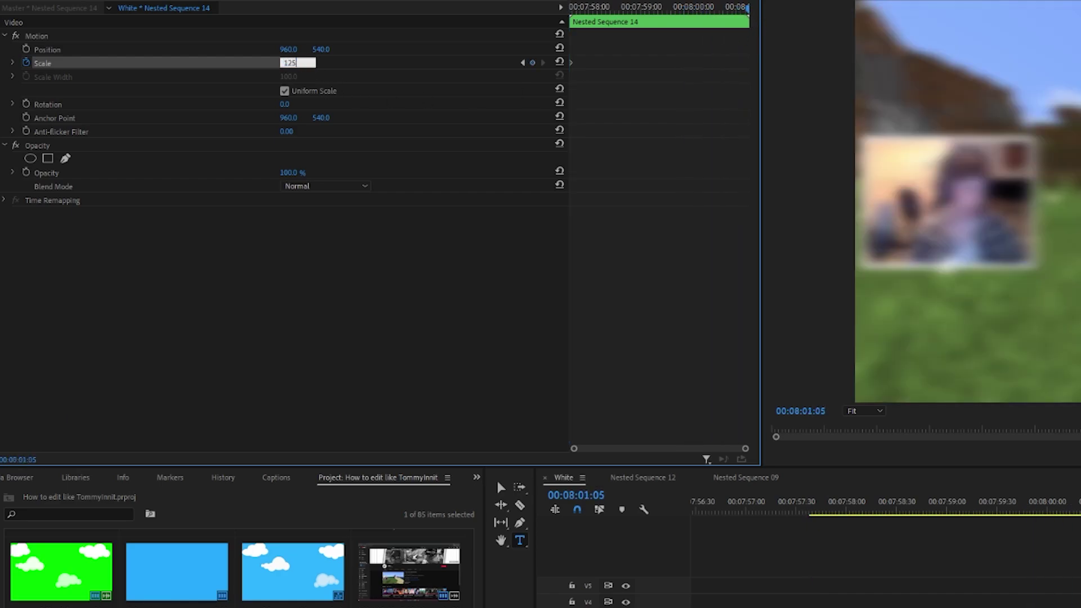
key("Return")
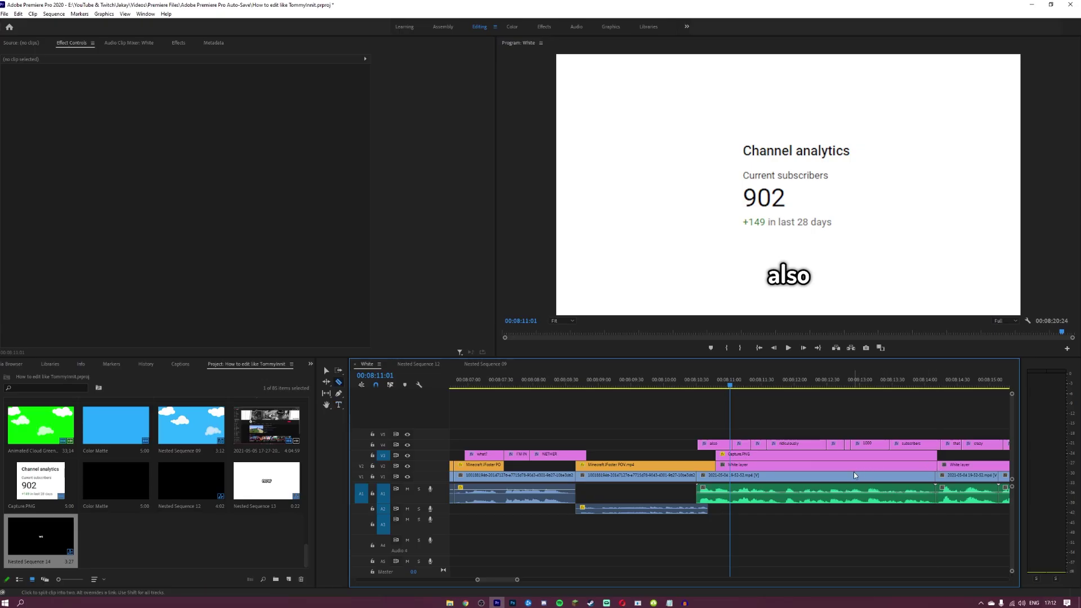
Nest Capture.PNG and the White layer into Nested Sequence 15 and select it for scaling.
left_click(853, 454)
left_click(844, 465, "shift")
right_click(838, 467)
left_click(861, 275)
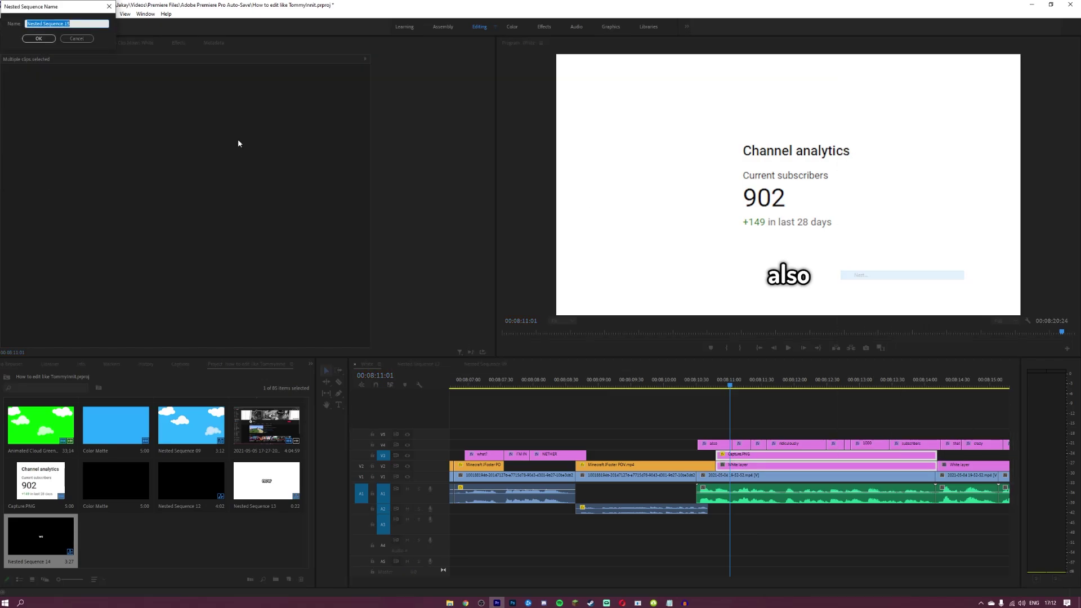
left_click(728, 386)
left_click(729, 465)
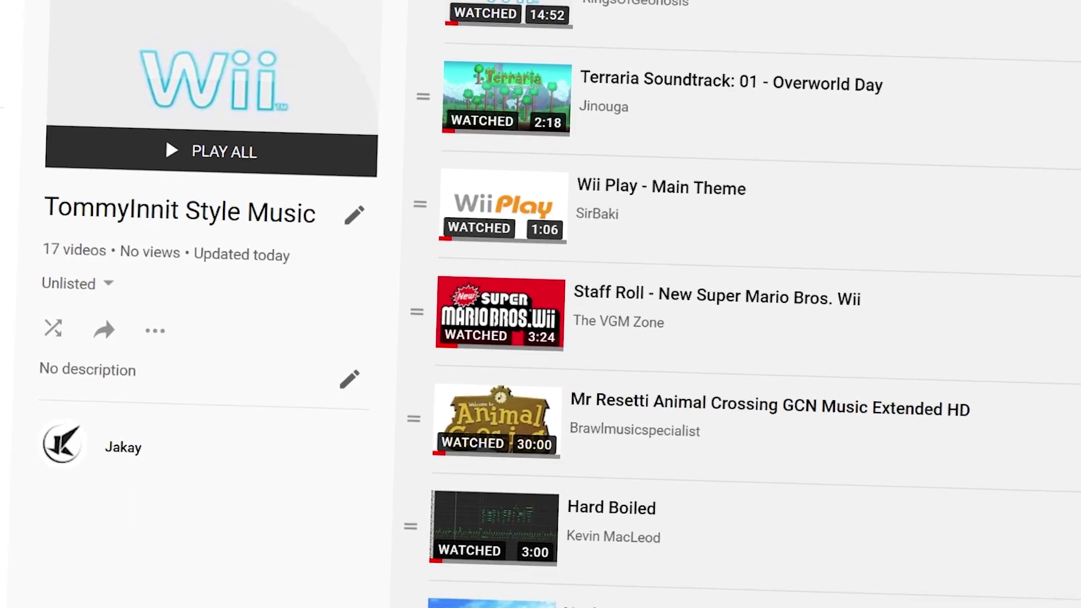
Copy the Nook's Cranny track's share link and paste it into 4K Video Downloader as MP3.
scroll(754, 304, "down", 8)
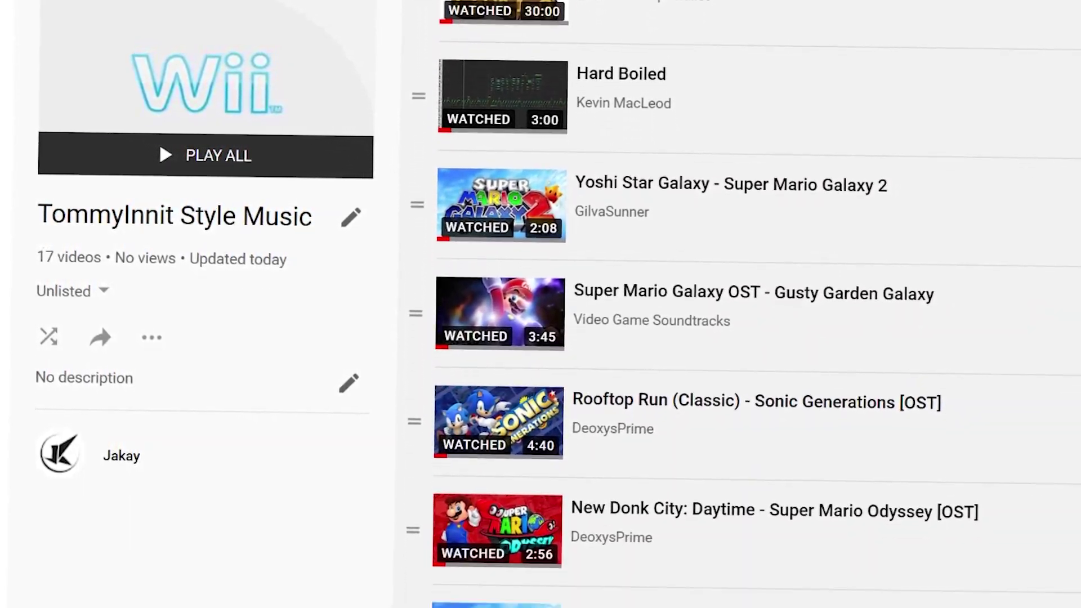
scroll(755, 304, "down", 10)
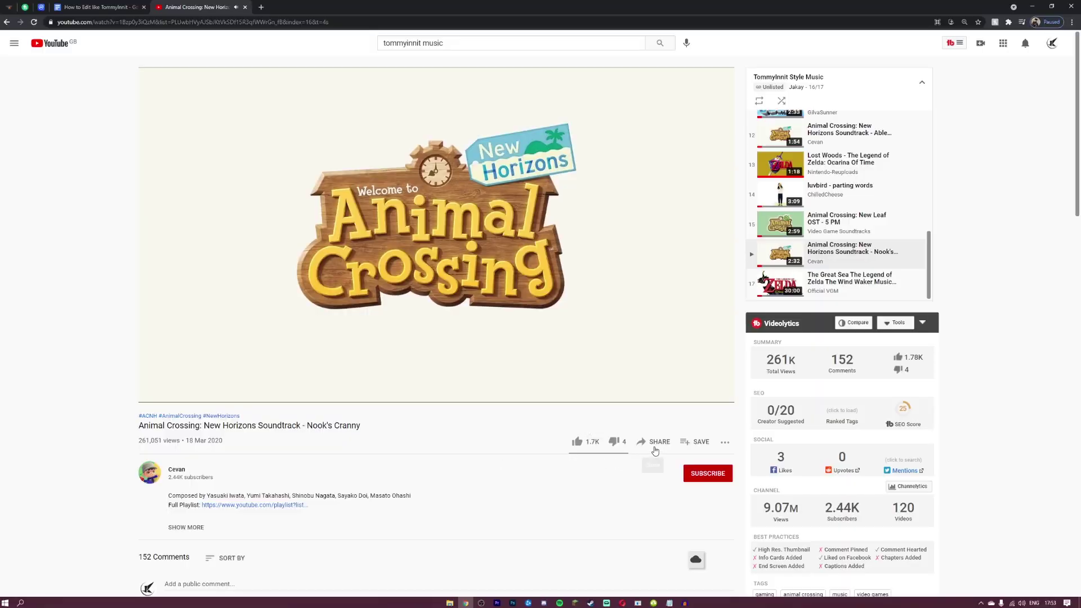
left_click(655, 445)
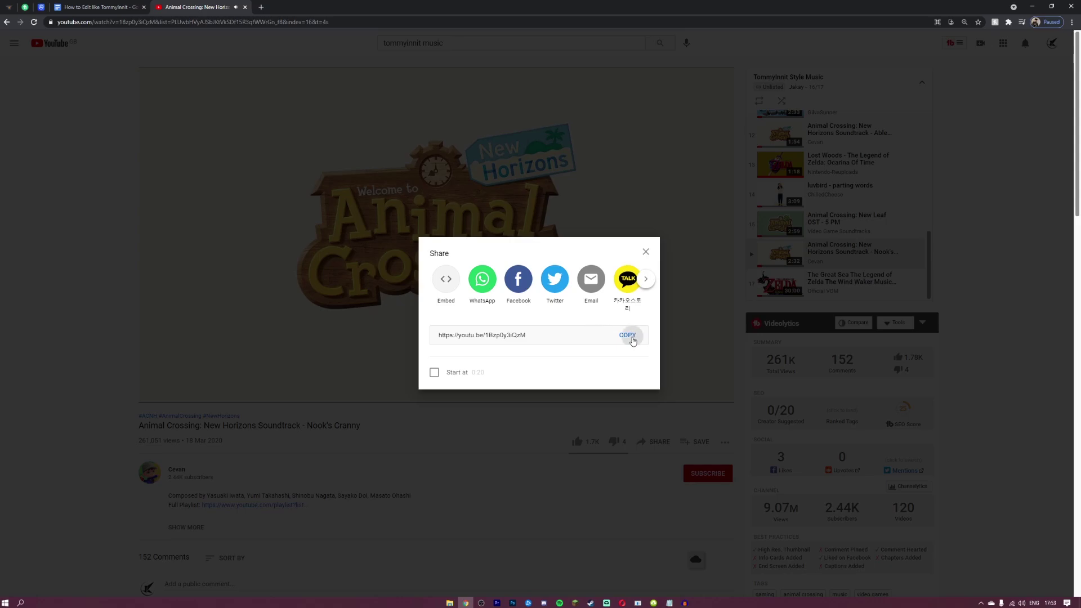
left_click(627, 336)
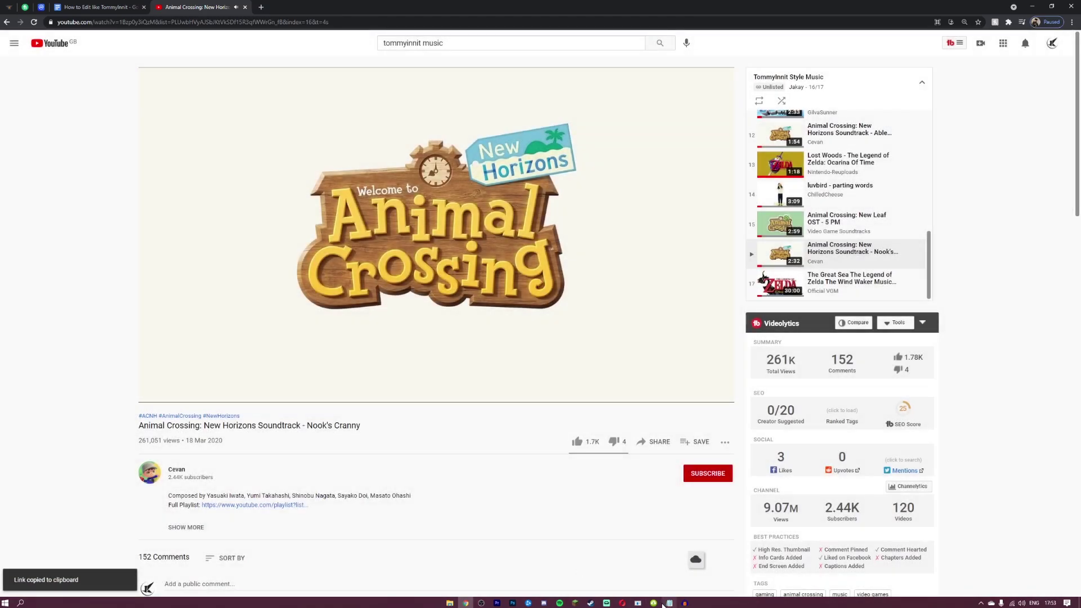
left_click(653, 603)
left_click(617, 180)
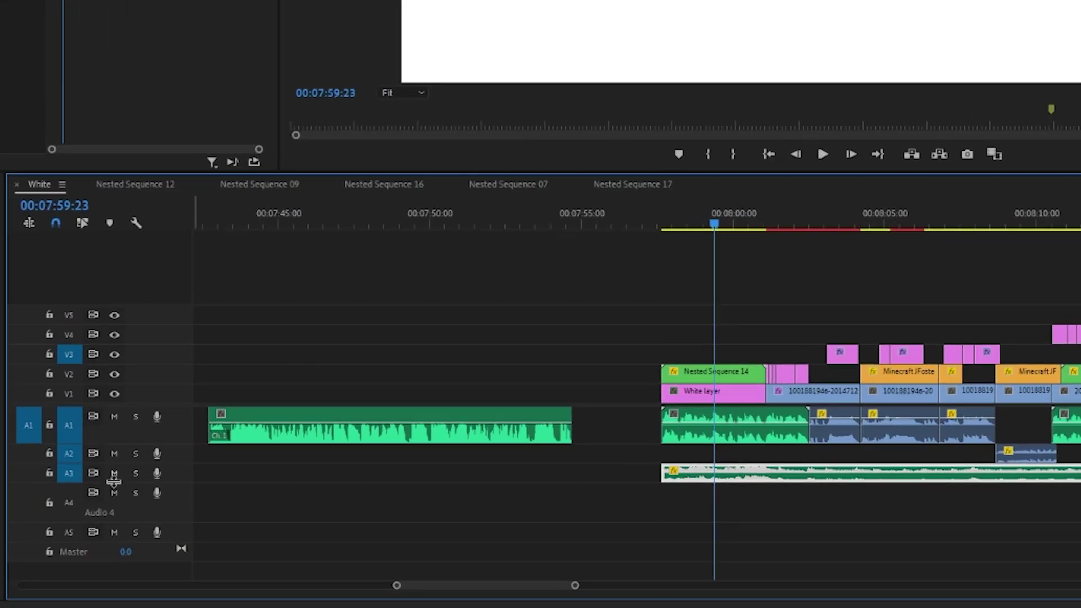
Add volume keyframes dipping the background music to -26.0 dB under speech, then play back.
left_click_drag(113, 483, 115, 505)
left_click(950, 554)
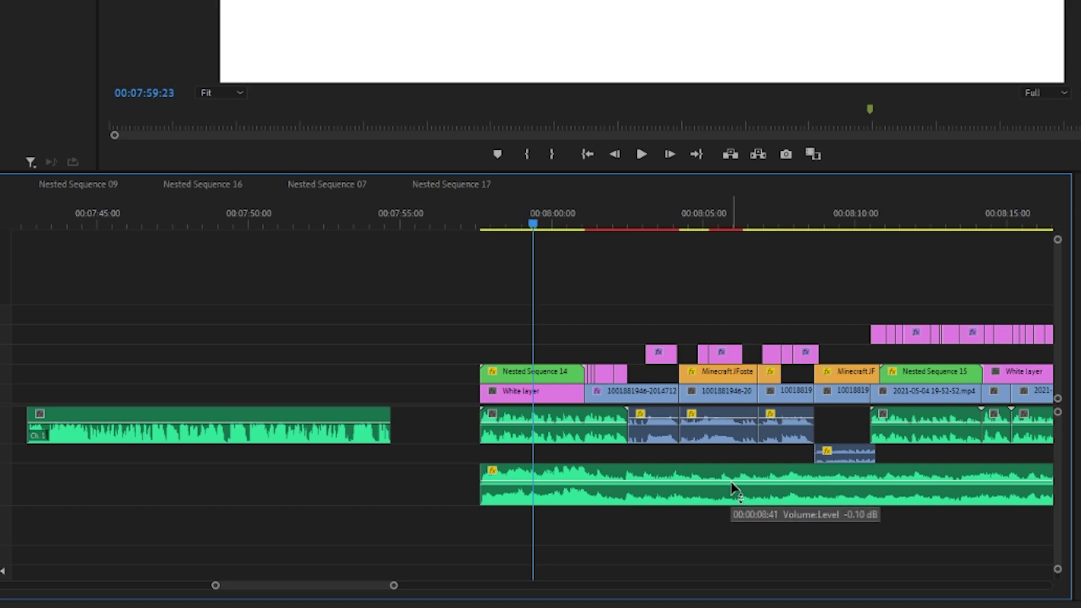
left_click(733, 487)
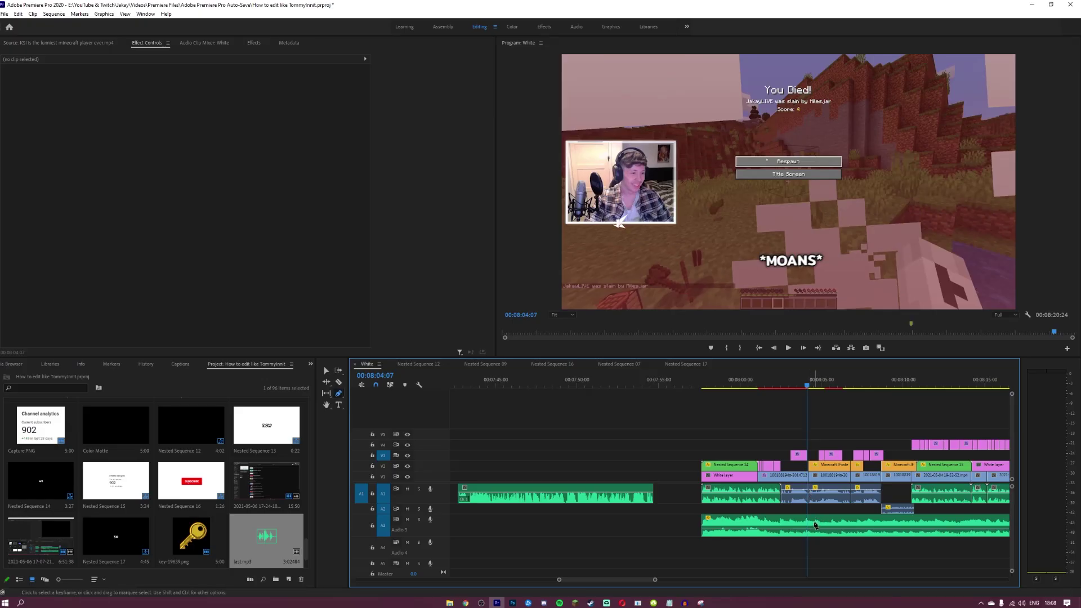
scroll(815, 525, "up", 4)
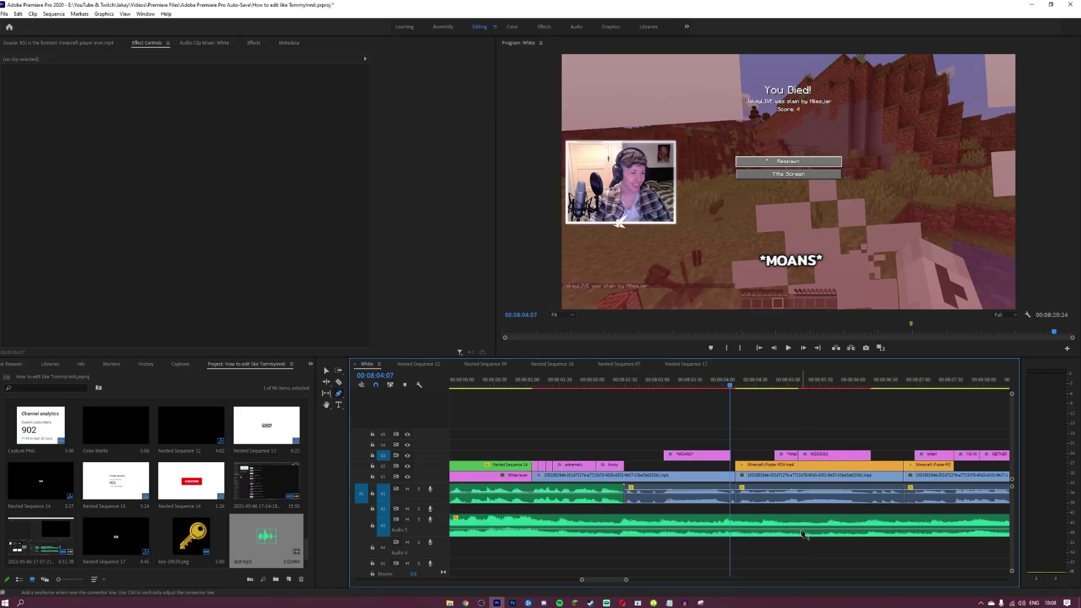
left_click(730, 531)
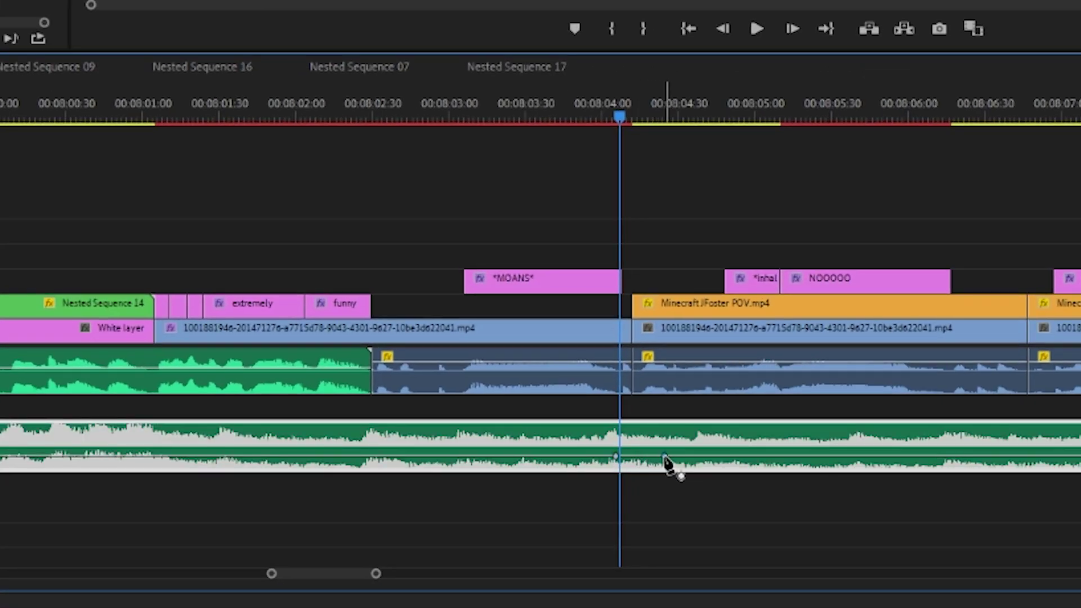
key("space")
scroll(994, 248, "down", 2)
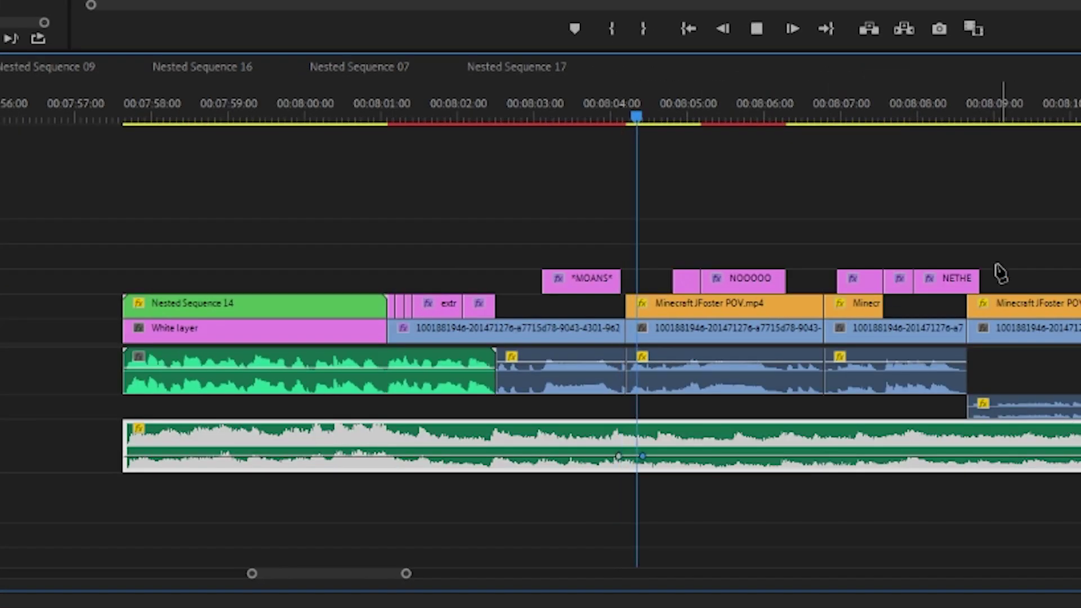
scroll(779, 449, "up", 2)
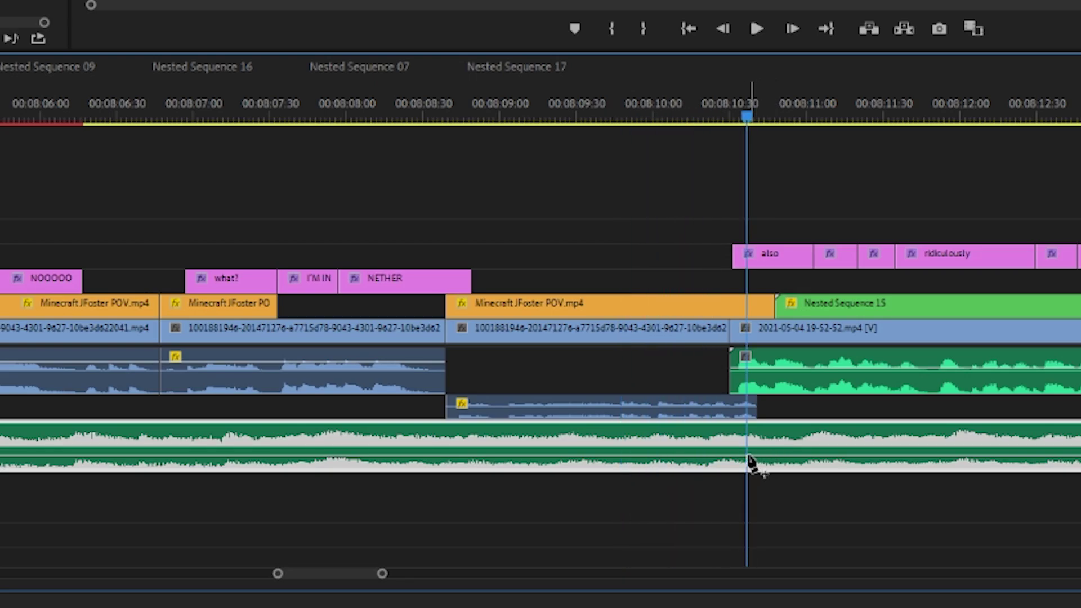
scroll(580, 464, "down", 1)
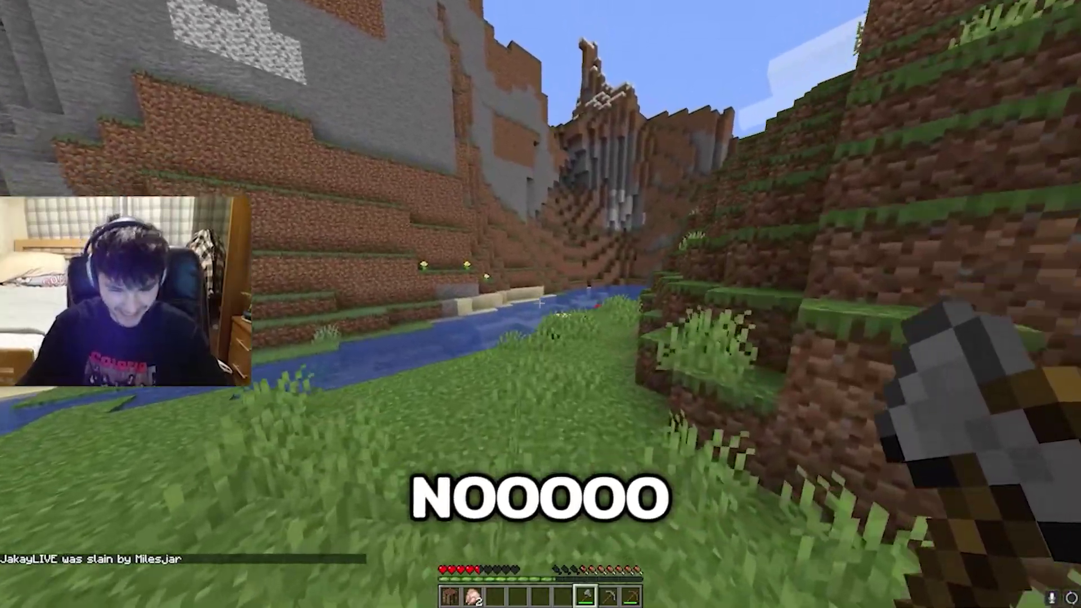
scroll(540, 304, "down", 1)
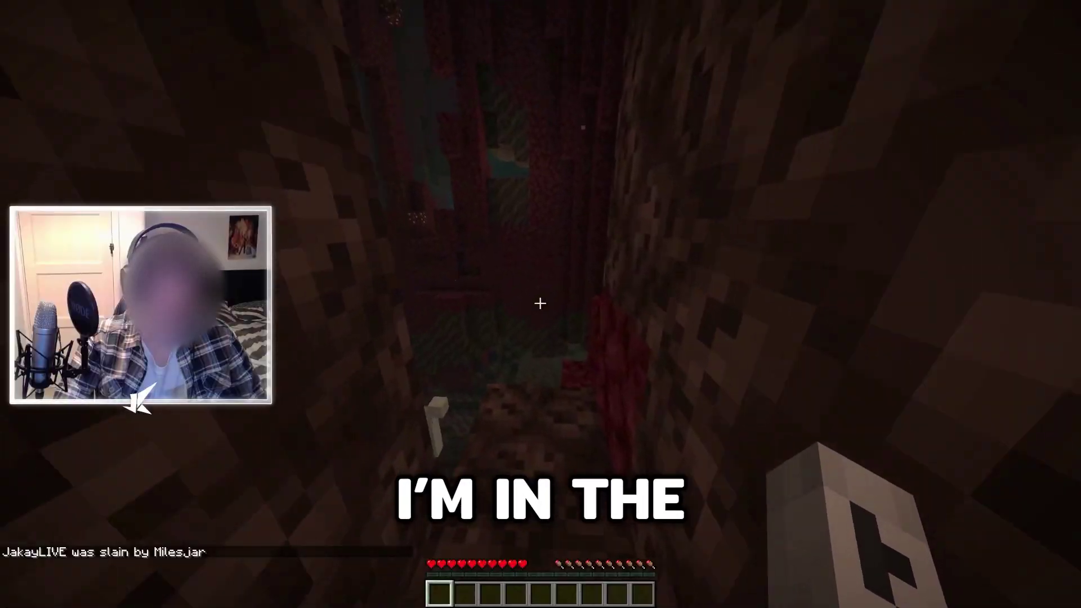